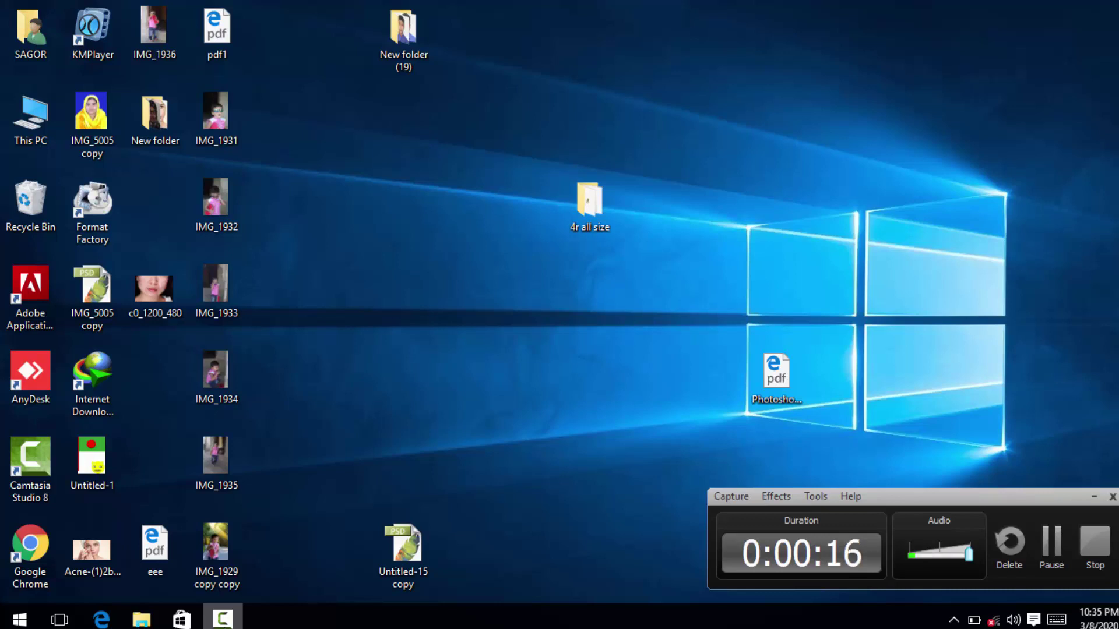
Refresh the Windows desktop repeatedly from its right-click menu.
right_click(938, 147)
left_click(971, 198)
right_click(941, 151)
left_click(967, 197)
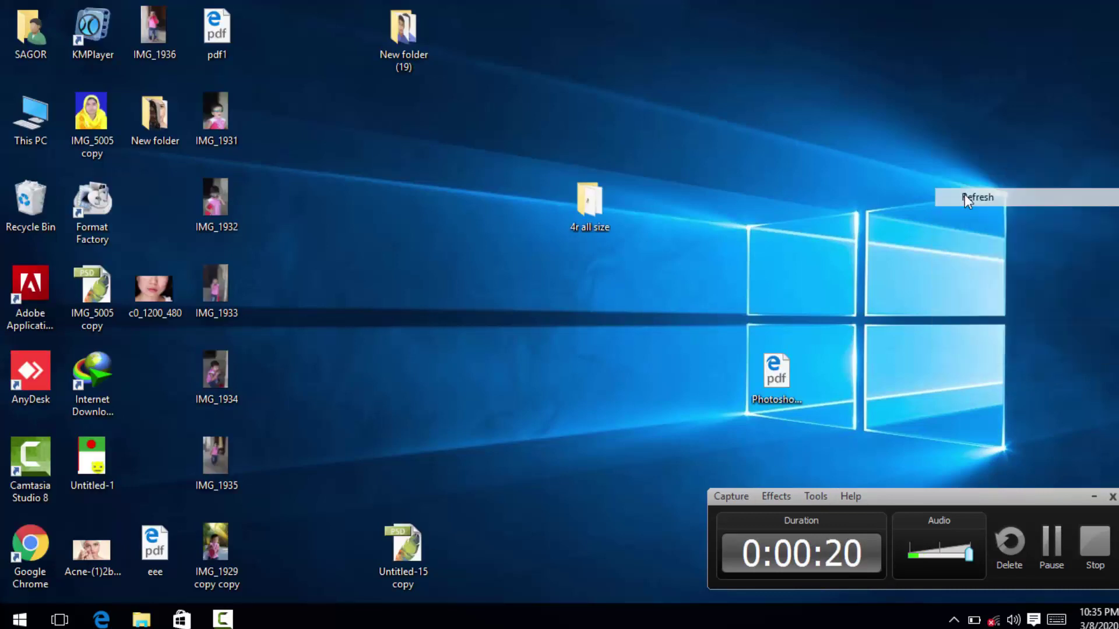
left_click(1091, 496)
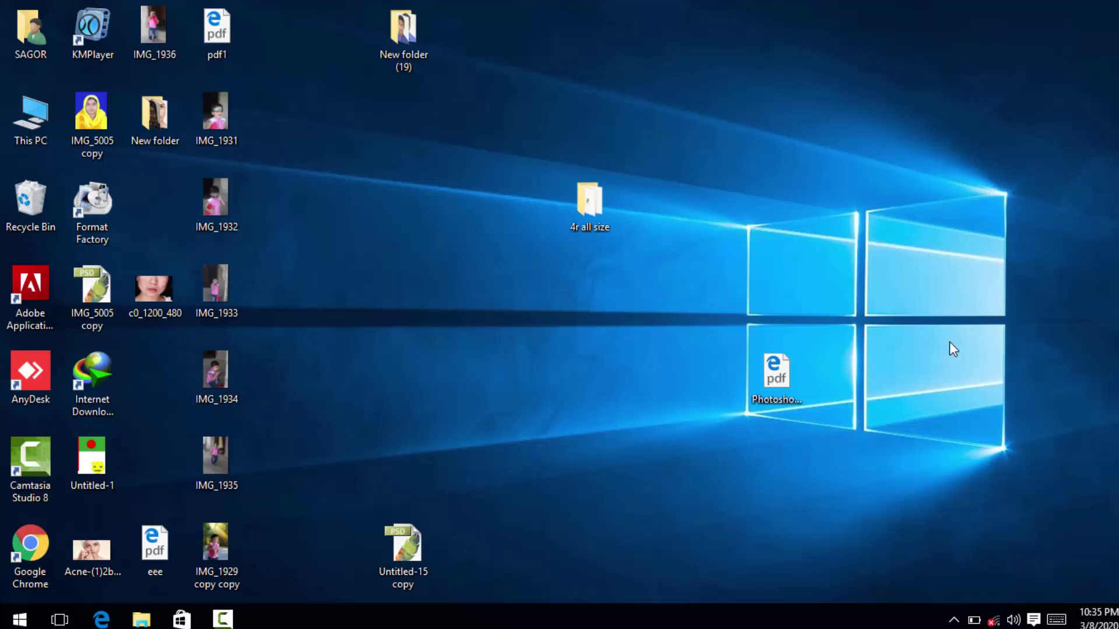
right_click(950, 342)
left_click(991, 390)
right_click(913, 301)
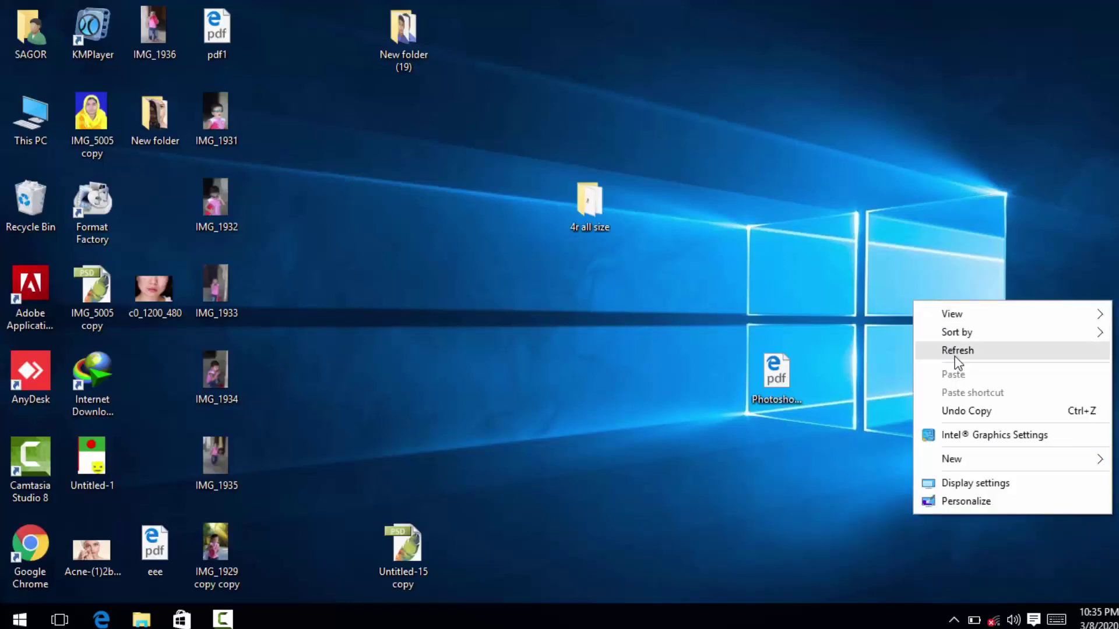
left_click(946, 349)
right_click(914, 273)
left_click(936, 315)
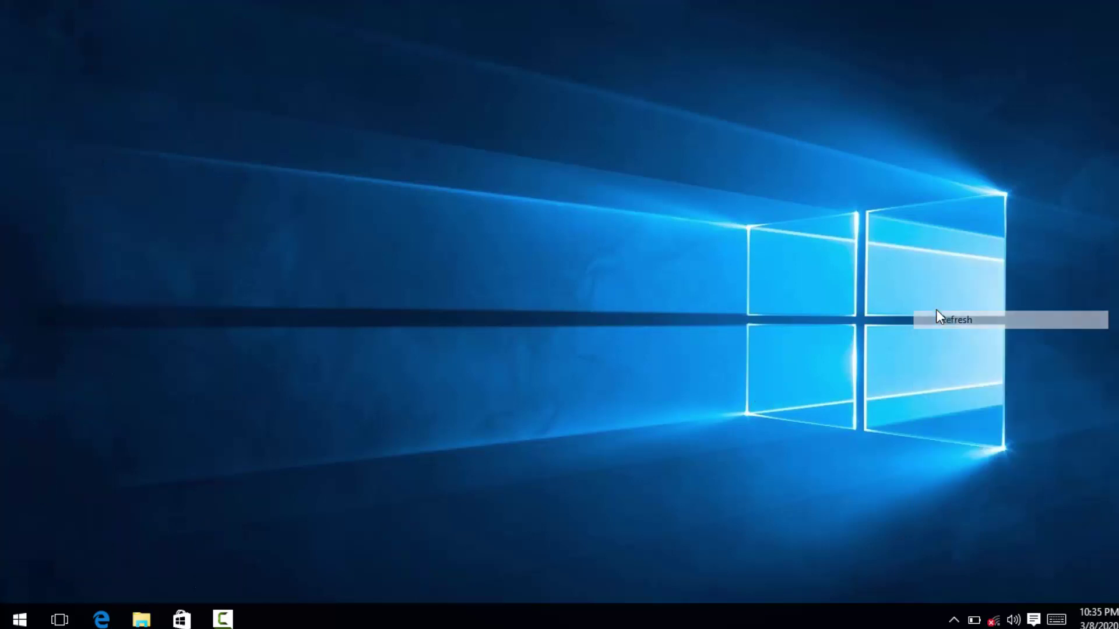
right_click(893, 267)
left_click(936, 316)
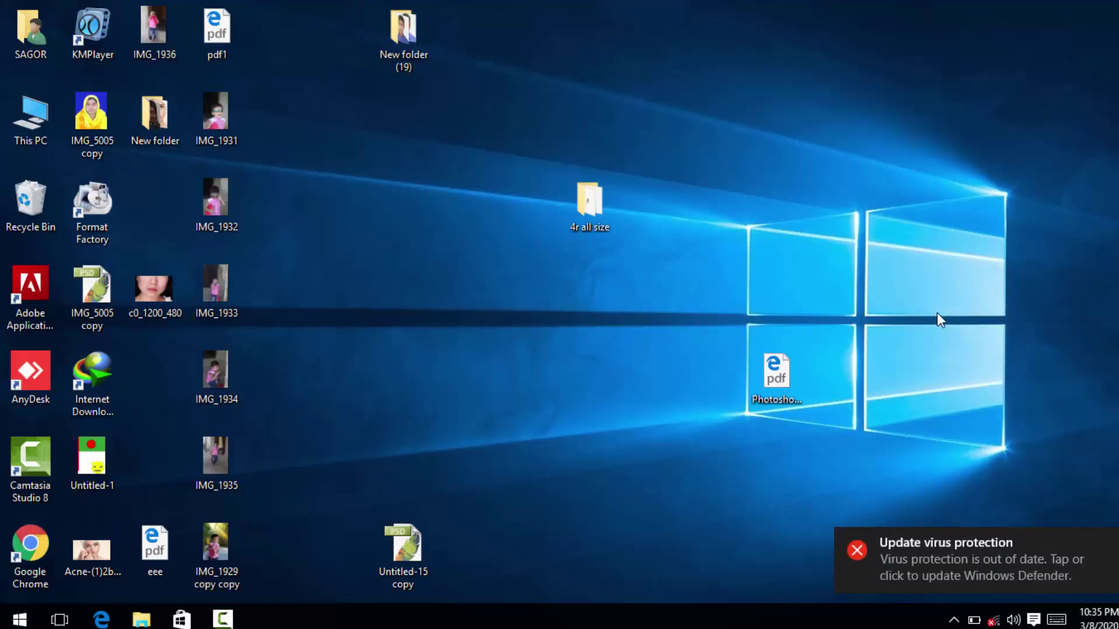
right_click(910, 216)
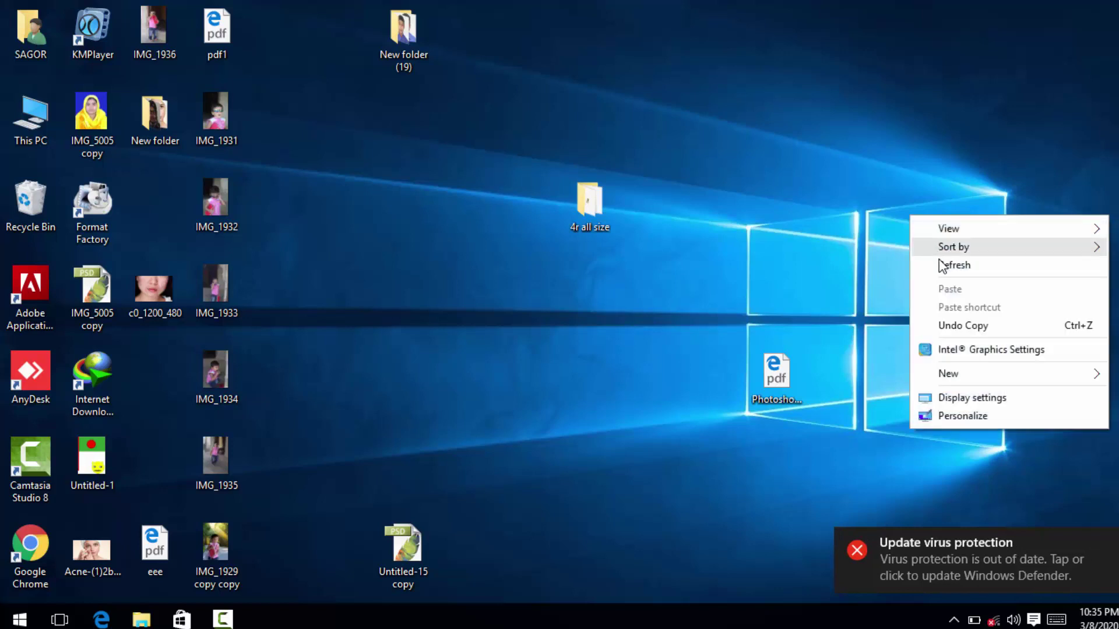
left_click(939, 263)
right_click(917, 209)
left_click(971, 260)
right_click(918, 198)
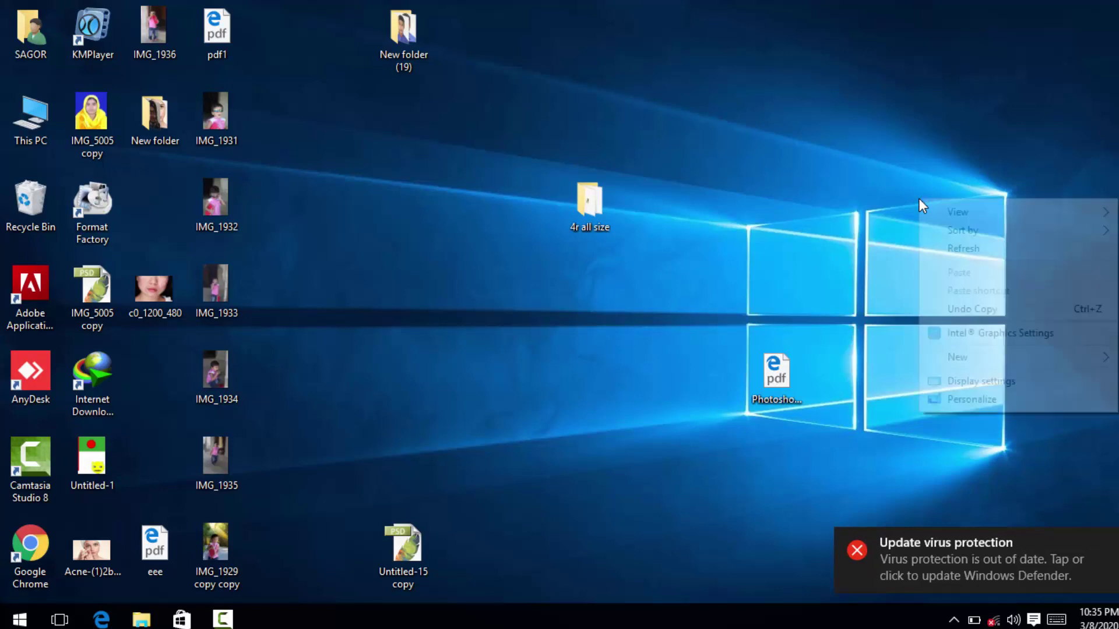
left_click(961, 252)
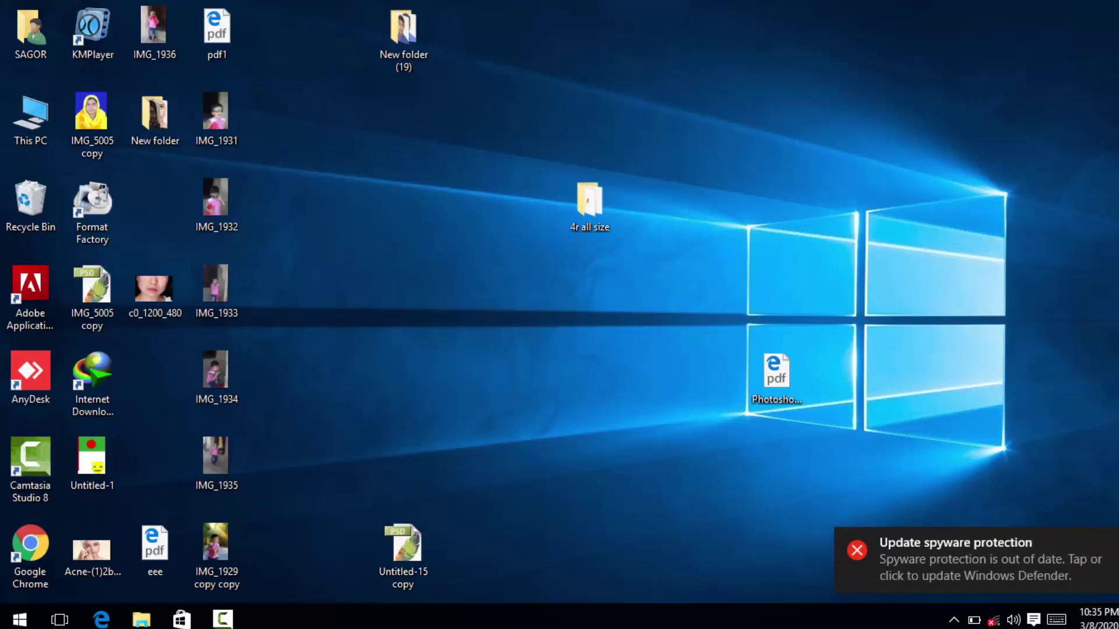
Dismiss the spyware-protection notice and refresh the desktop twice more.
left_click(1115, 545)
right_click(813, 163)
left_click(833, 213)
right_click(817, 158)
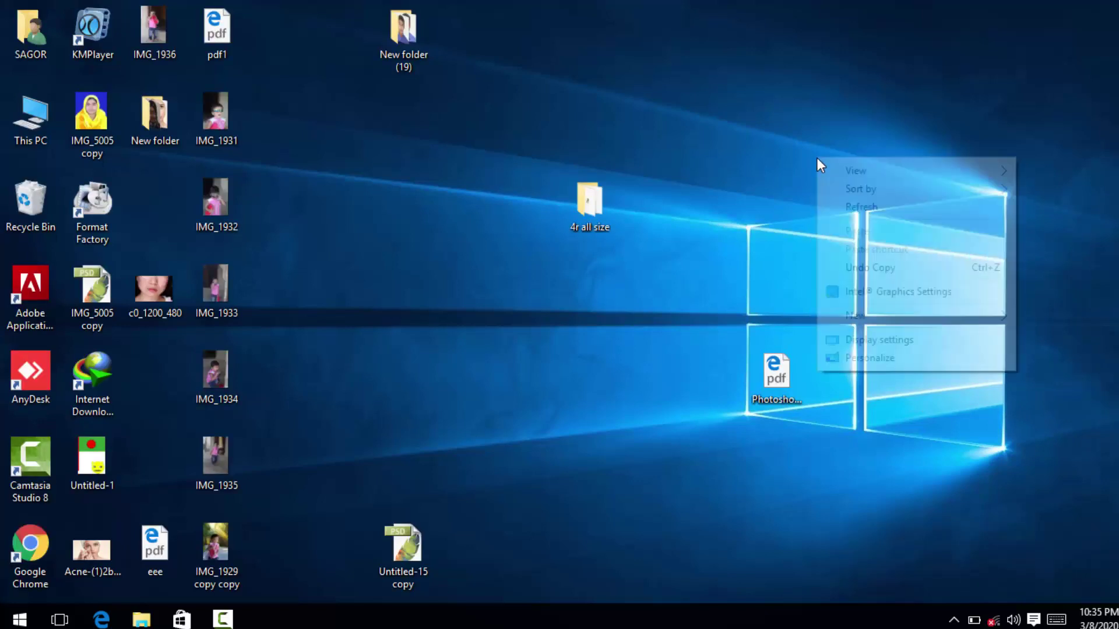
left_click(844, 208)
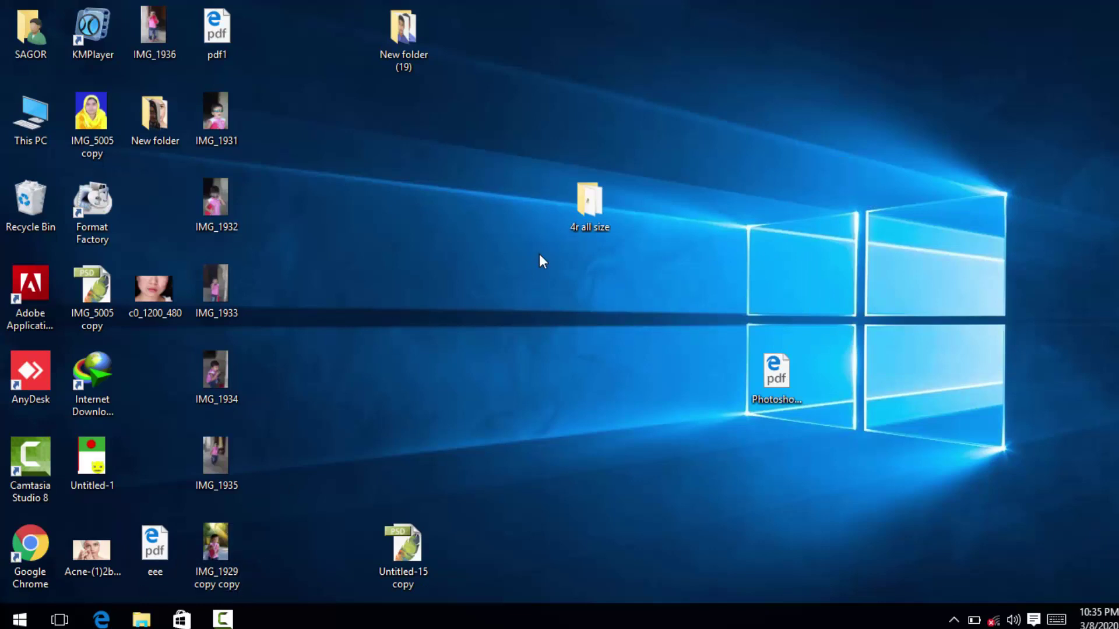
Refresh the desktop again, then launch Adobe Photoshop CS from the Start menu.
right_click(443, 204)
left_click(492, 251)
right_click(443, 194)
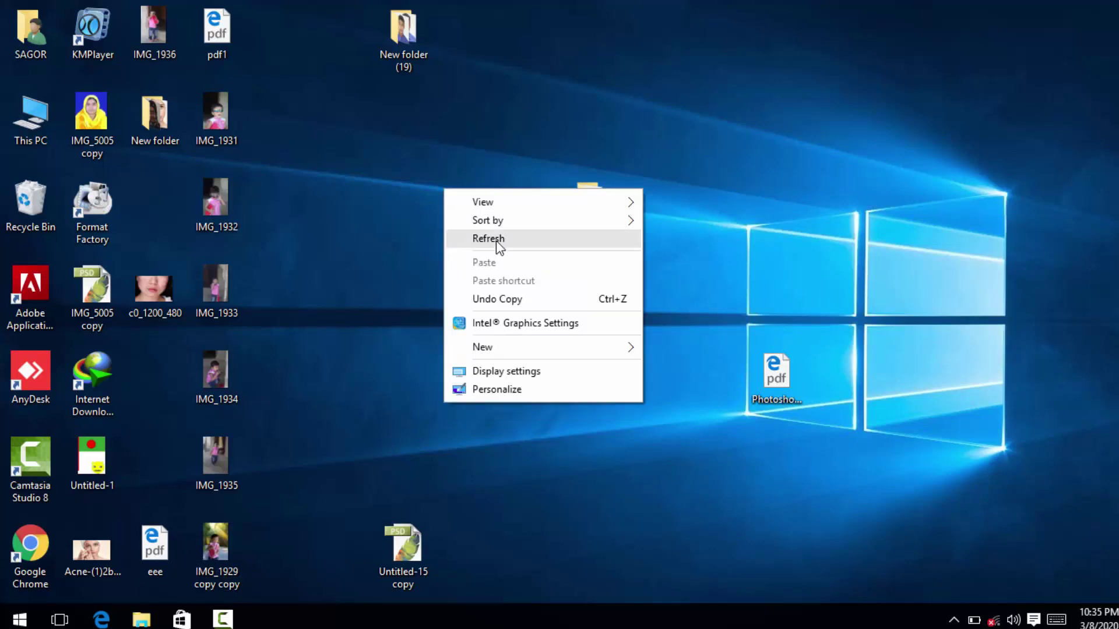
left_click(495, 241)
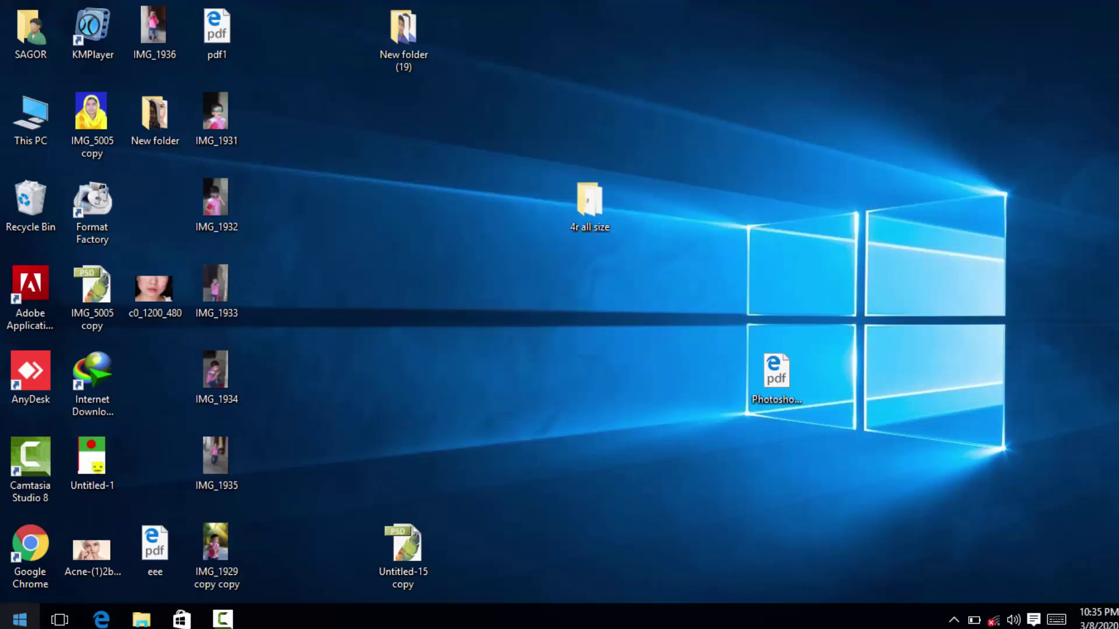
left_click(19, 619)
left_click(117, 228)
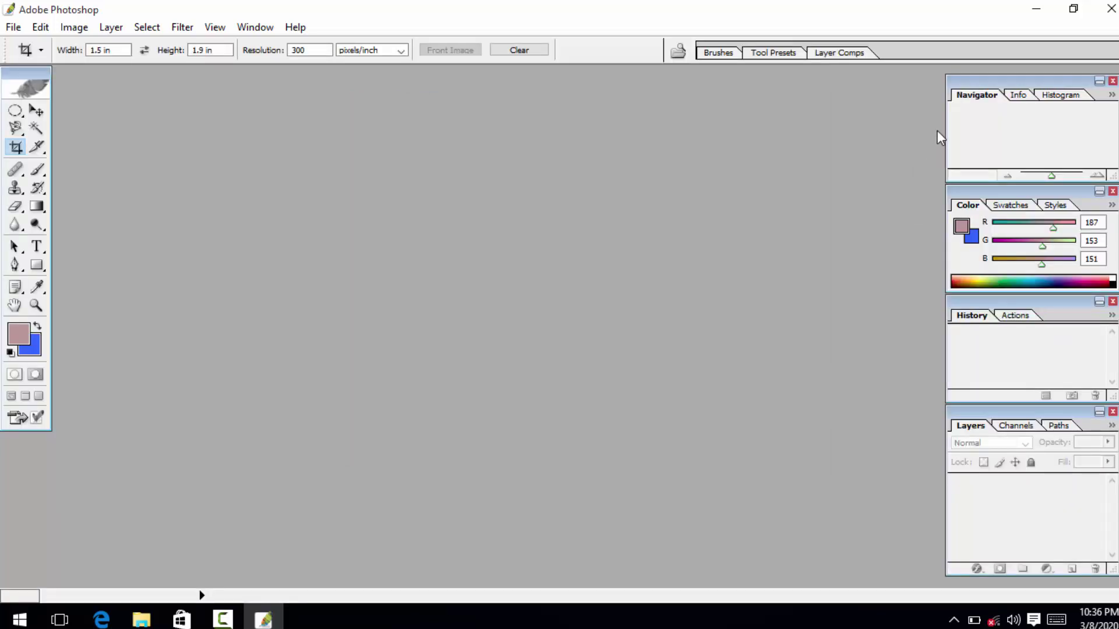
With the Move tool selected, drag Untitled-15 copy from the desktop into Photoshop and dismiss the missing-fonts warning.
left_click(36, 110)
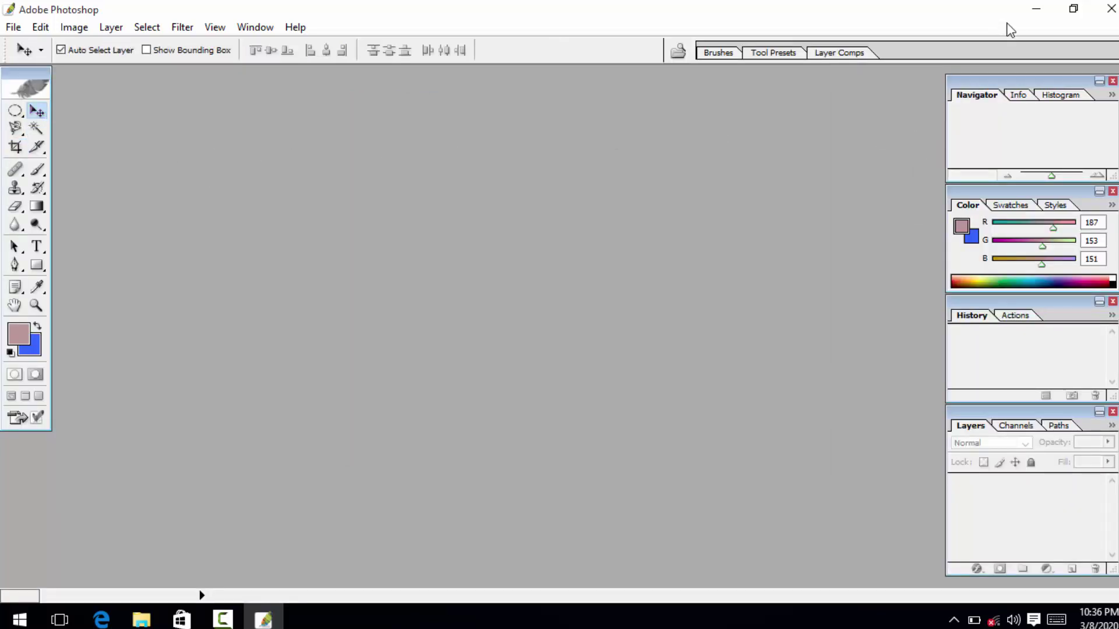
left_click(1024, 13)
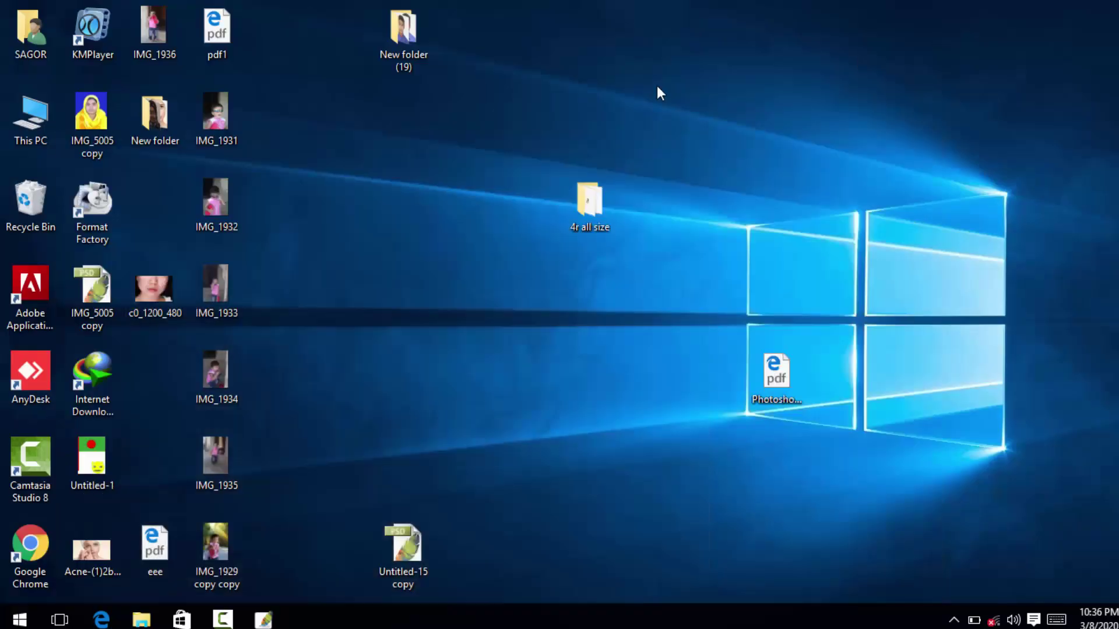
right_click(625, 84)
left_click(668, 138)
right_click(635, 78)
left_click(695, 131)
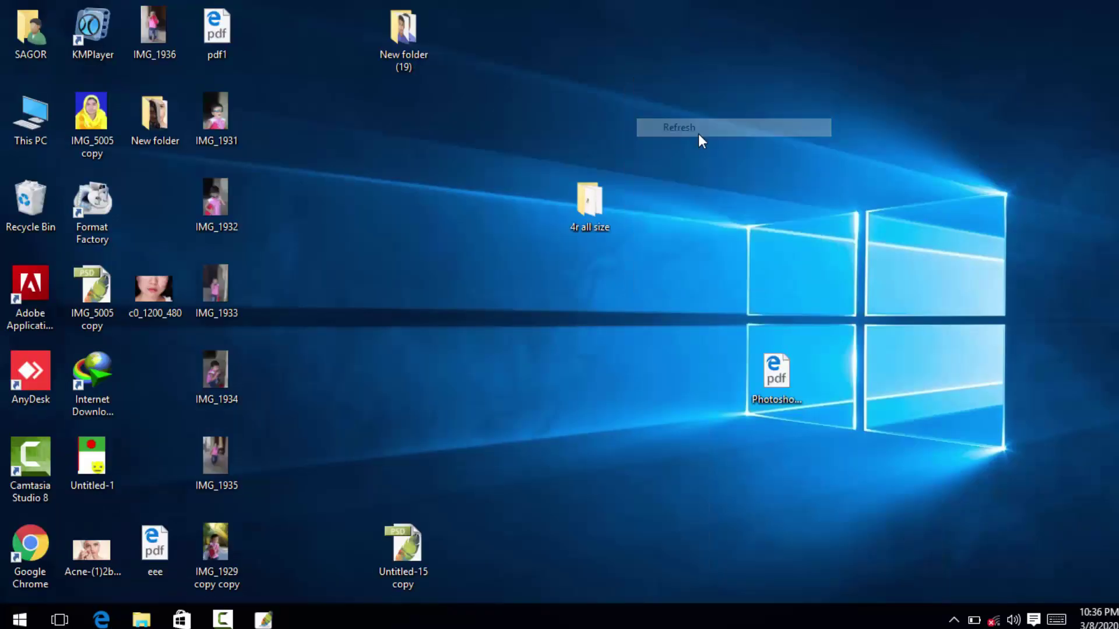
left_click_drag(404, 558, 348, 568)
left_click_drag(268, 622, 337, 266)
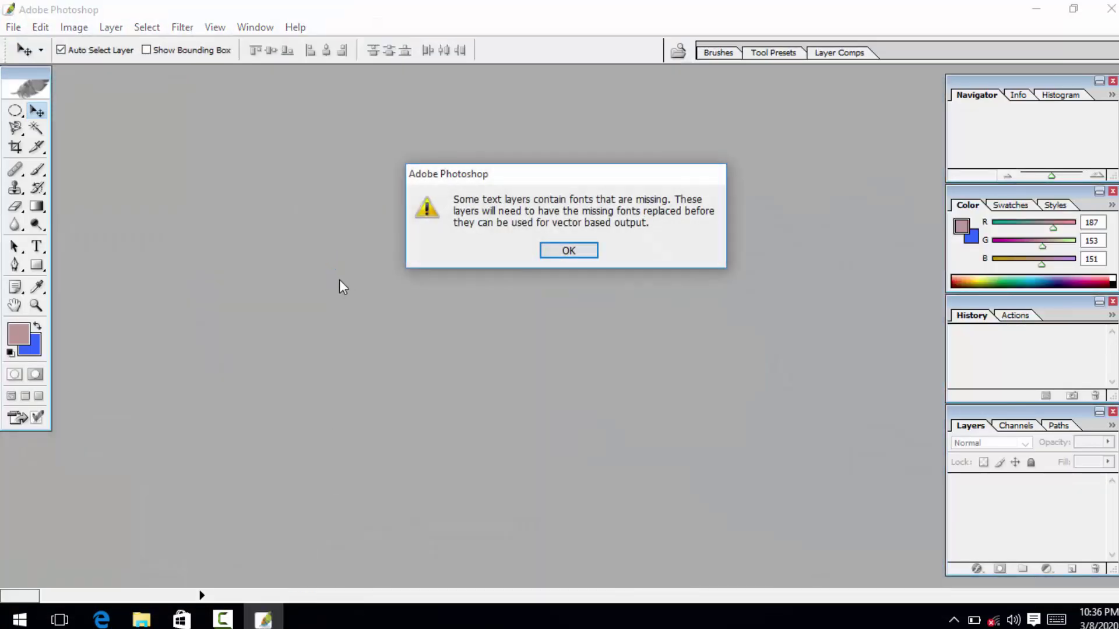
left_click(556, 252)
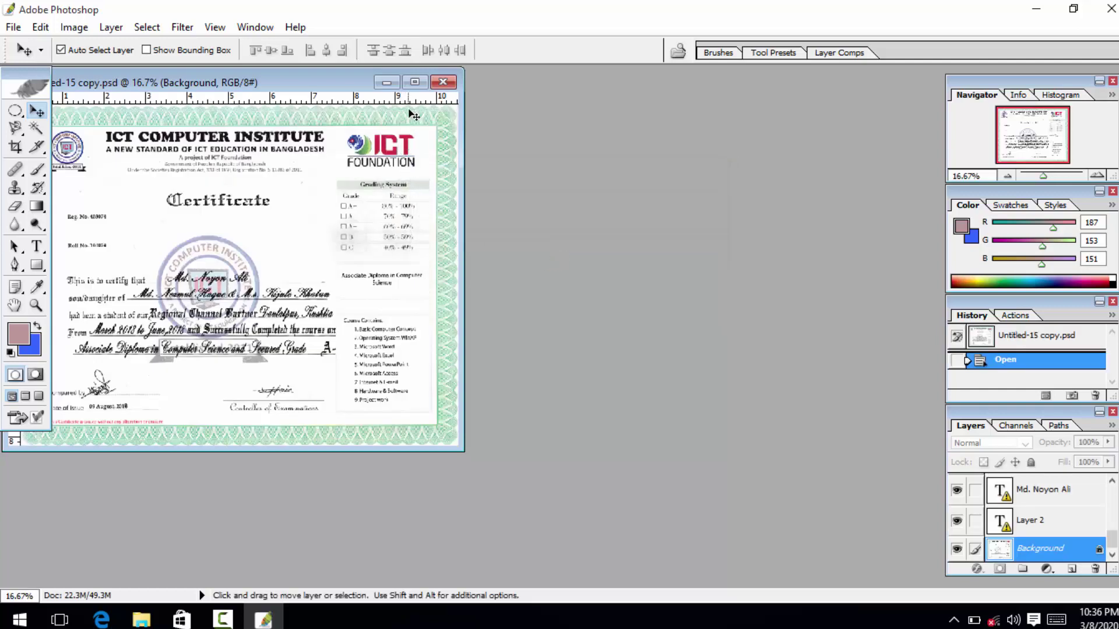
Maximize the certificate window and zoom in to 66.7%.
left_click(414, 82)
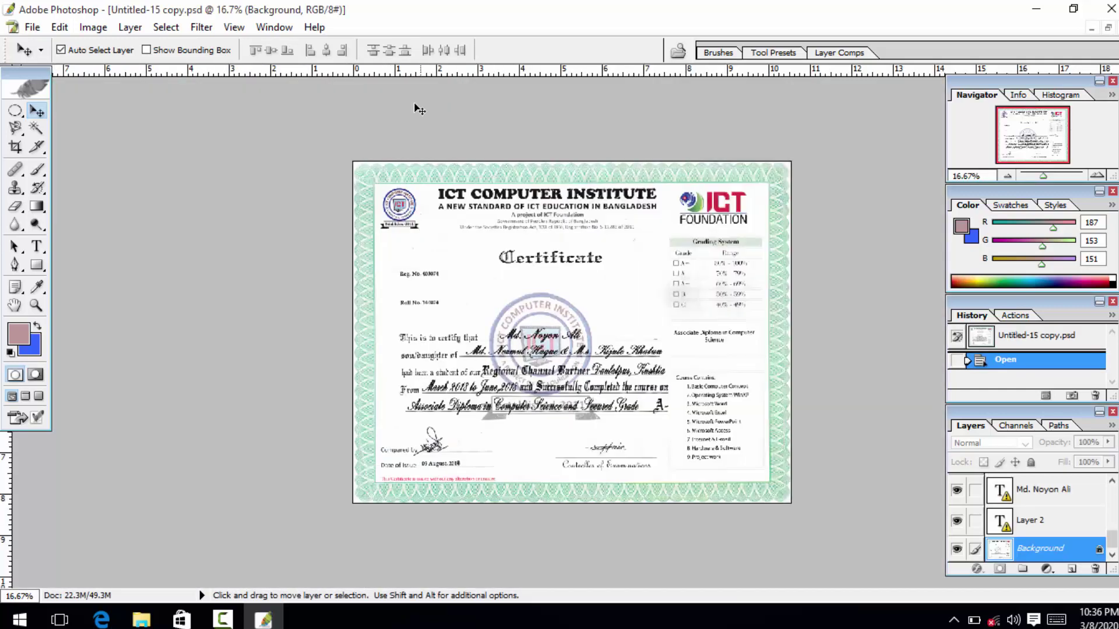
left_click(36, 306)
left_click(608, 308)
left_click(609, 308)
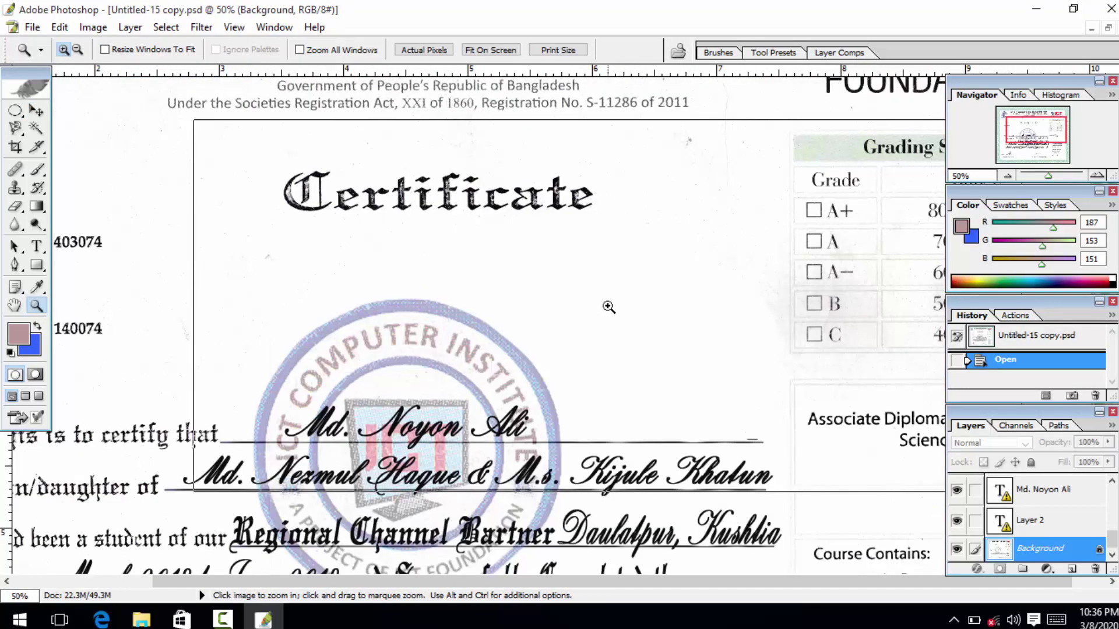
left_click(606, 307)
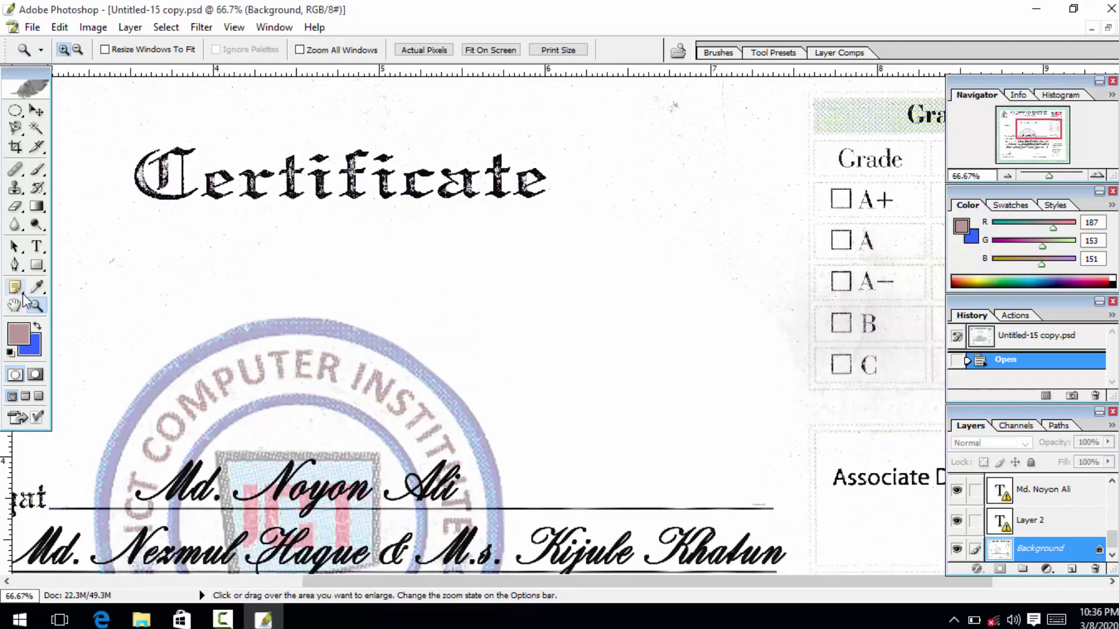
Pan around the certificate to frame the Certificate title and the recipient's name line.
left_click(15, 306)
left_click_drag(326, 364, 558, 224)
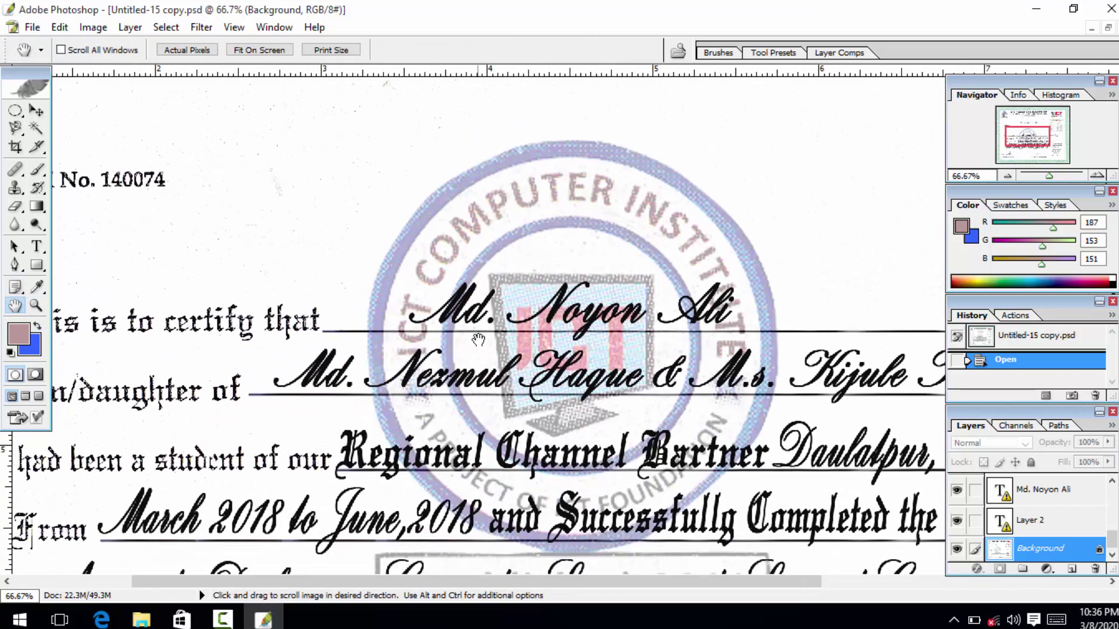
left_click_drag(560, 426, 455, 350)
left_click_drag(559, 370, 355, 383)
left_click_drag(471, 360, 747, 317)
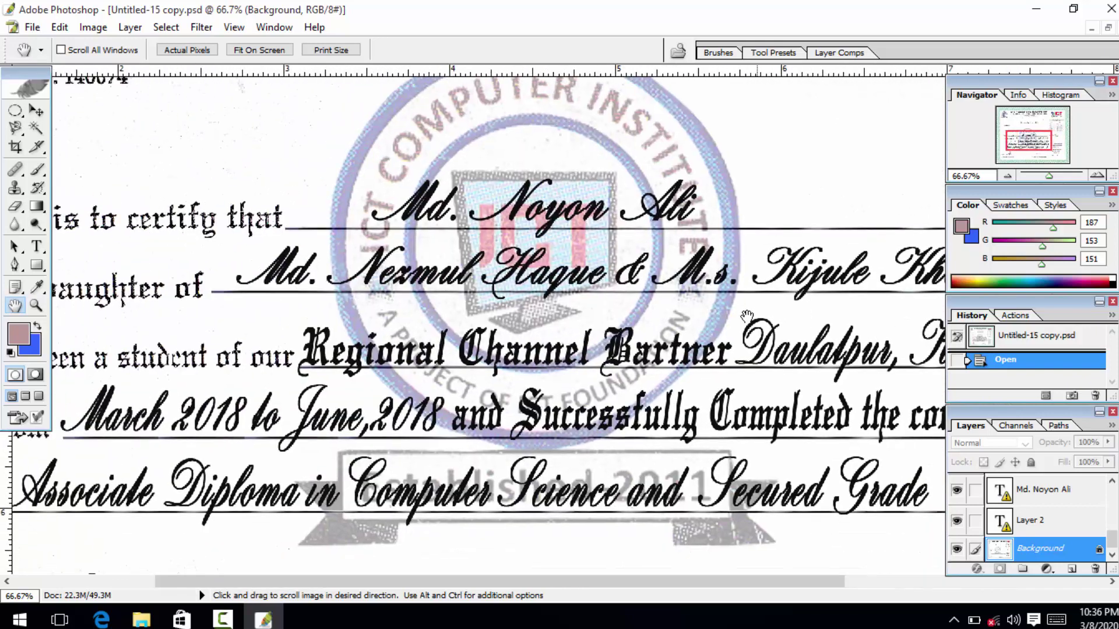
left_click_drag(582, 283, 455, 367)
left_click_drag(597, 312, 527, 417)
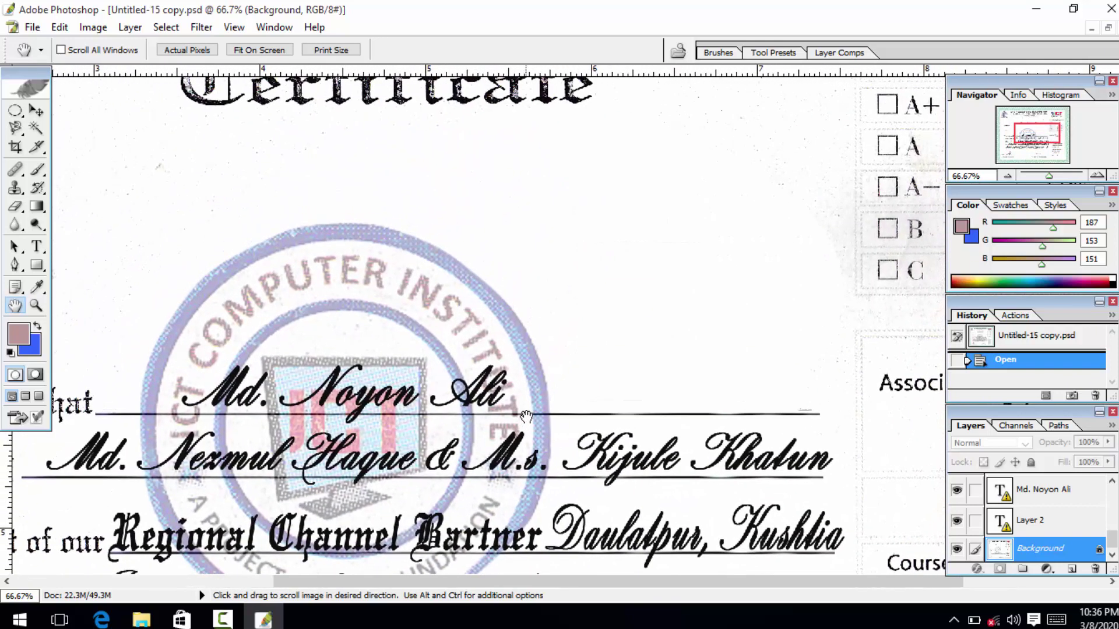
left_click_drag(455, 360, 633, 343)
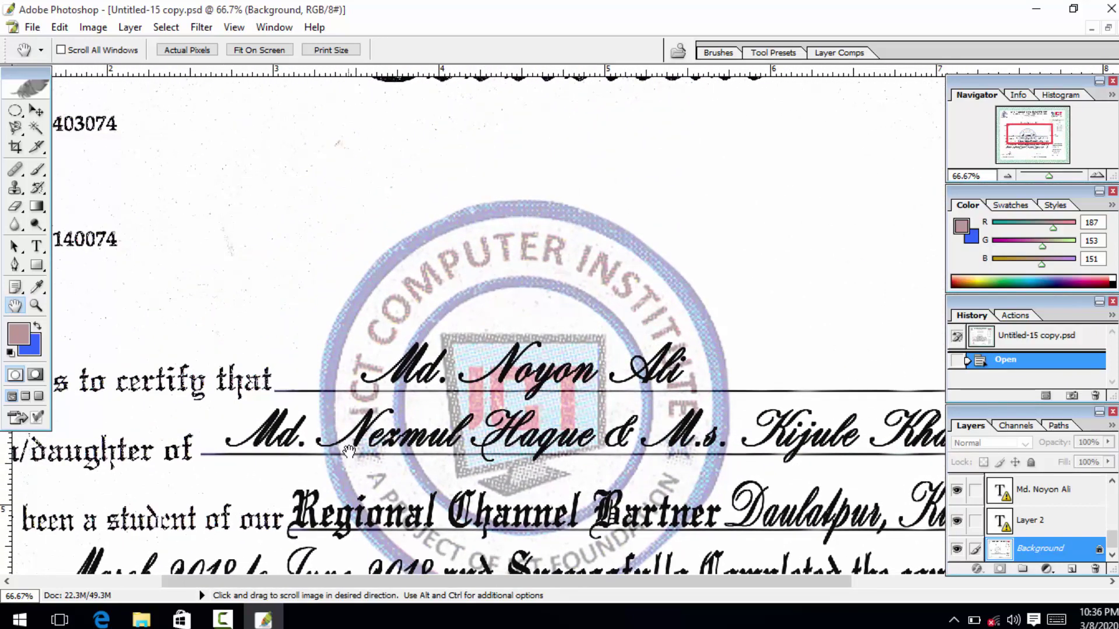
left_click_drag(450, 400, 377, 422)
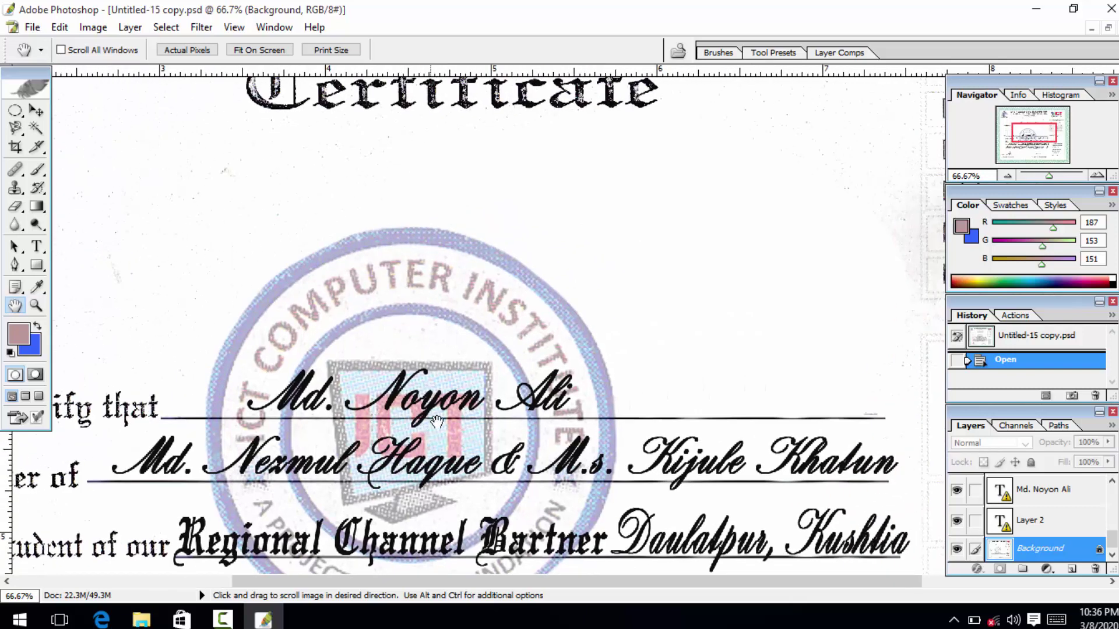
left_click_drag(510, 373, 619, 287)
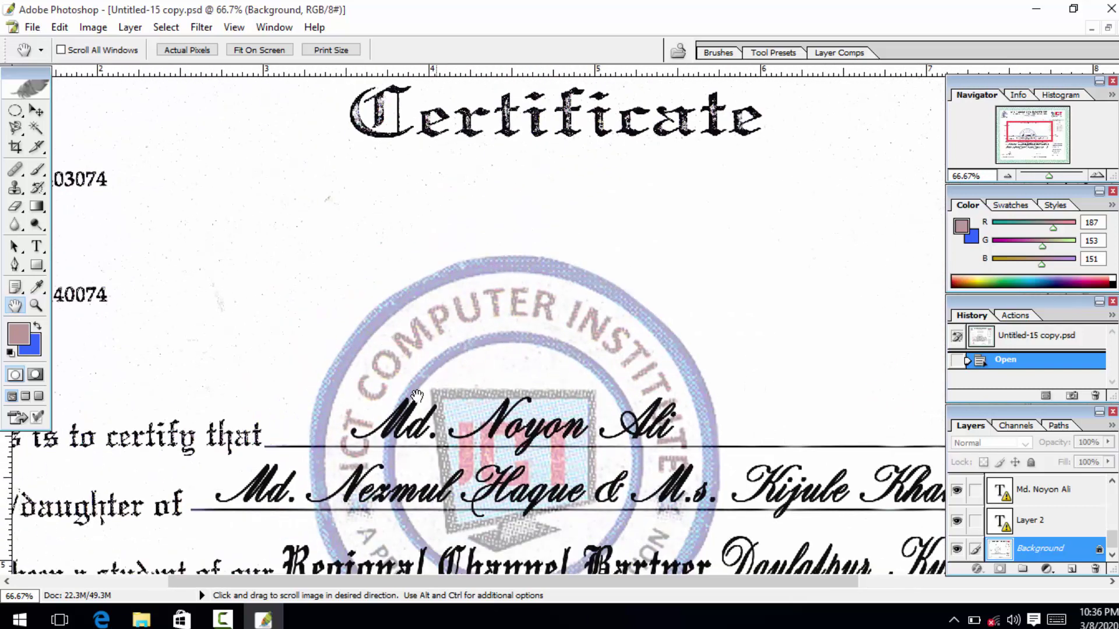
Return focus to Photoshop and adjust the view onto the name line.
left_click(222, 619)
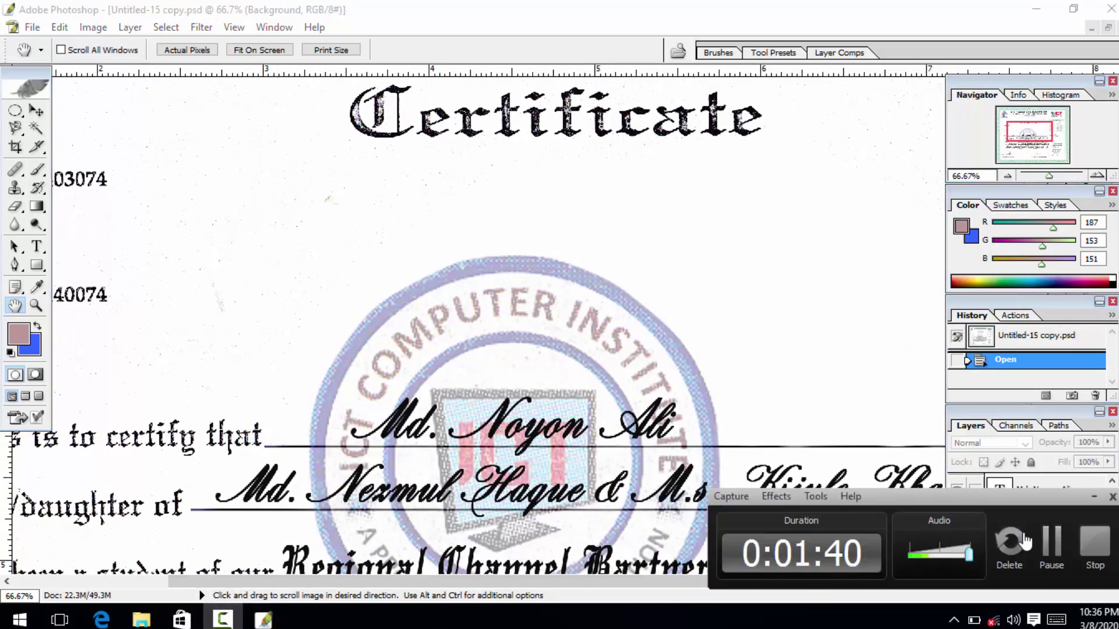
left_click(1094, 496)
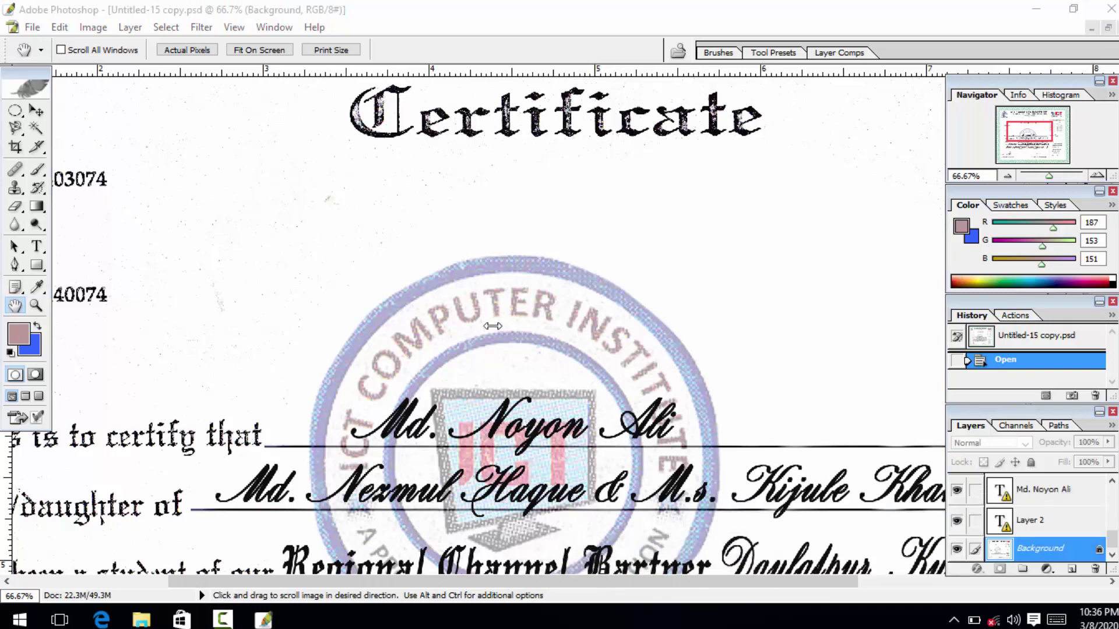
left_click(237, 301)
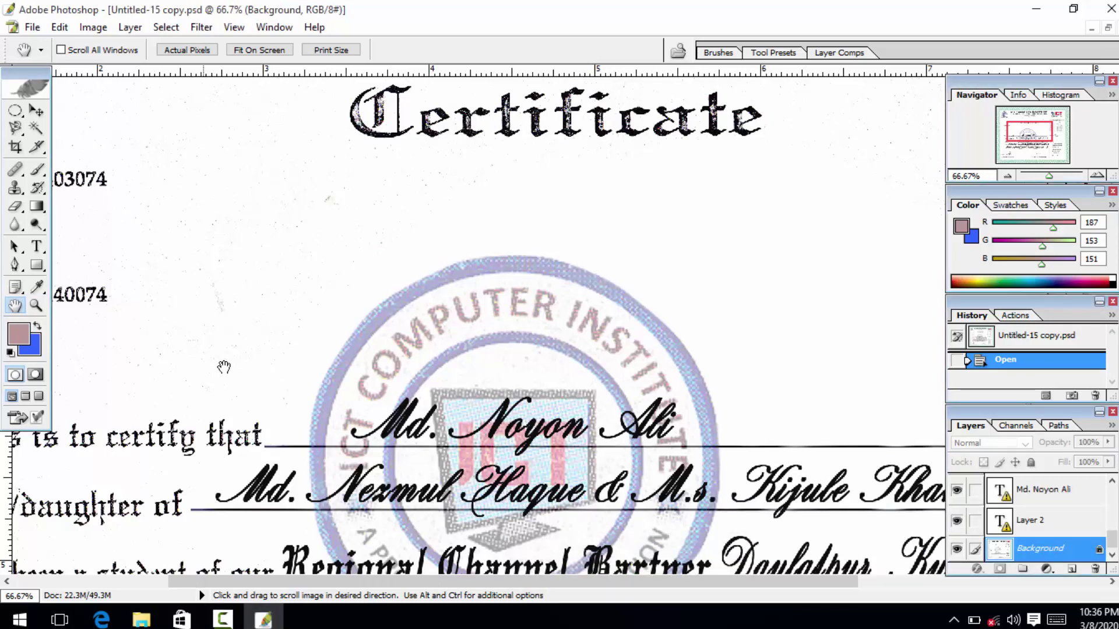
left_click_drag(290, 290, 260, 282)
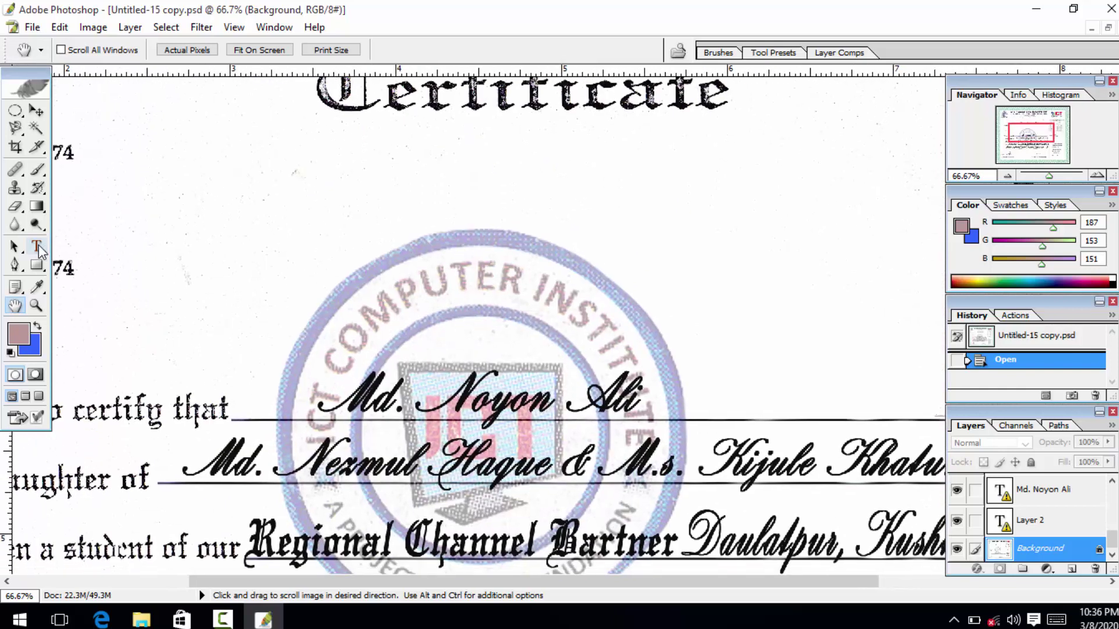
left_click(37, 246)
Try editing the existing name text, dismissing the program-error messages it triggers.
left_click(371, 401)
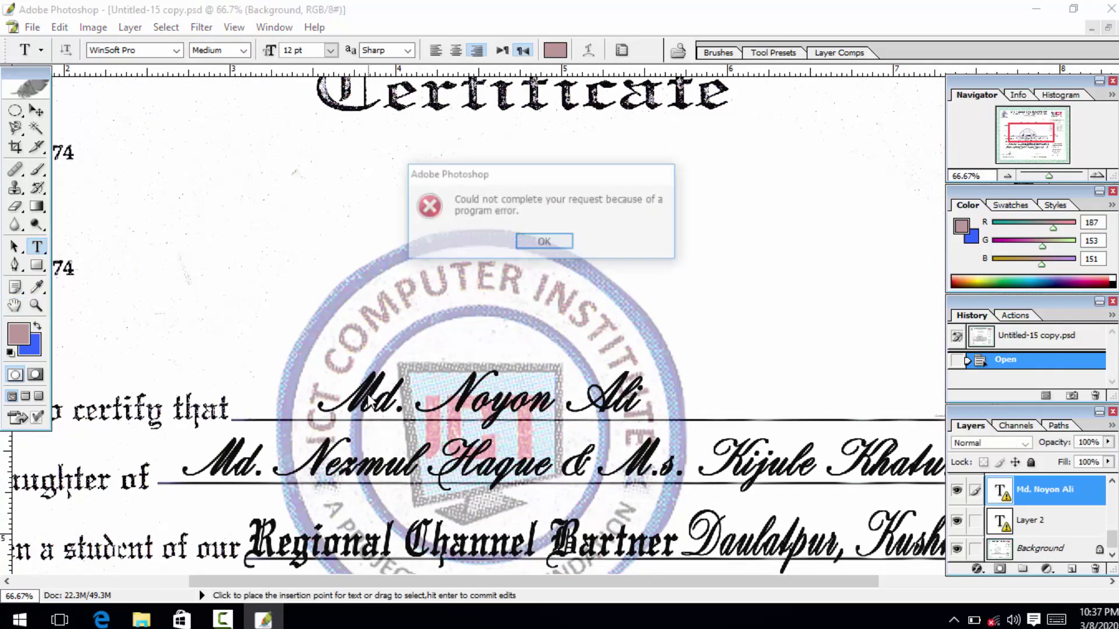
left_click(560, 244)
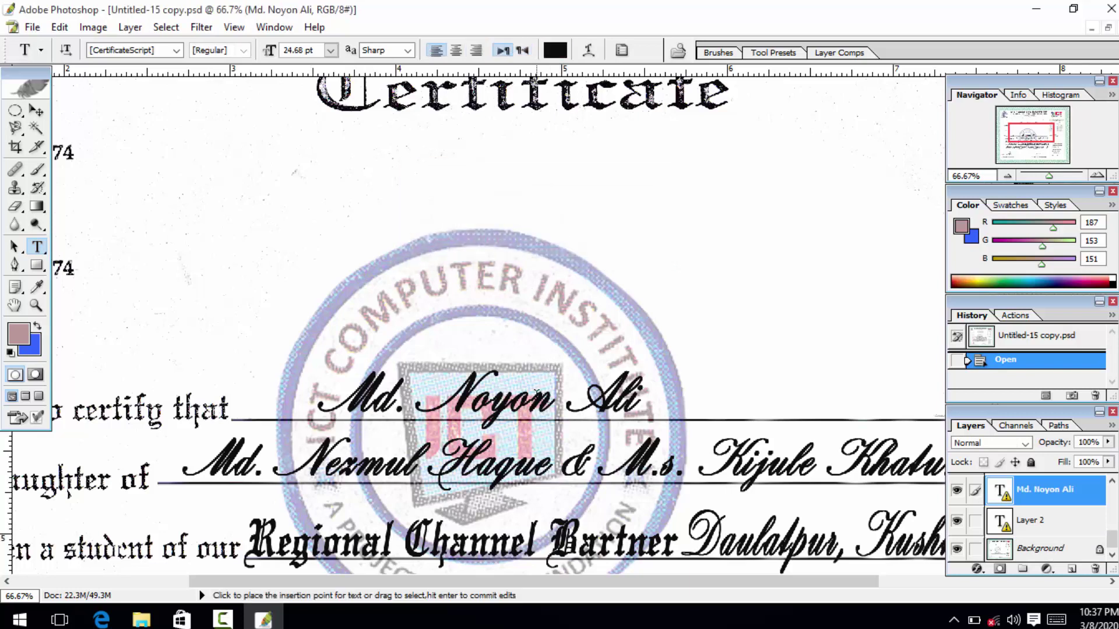
left_click(537, 397)
left_click(545, 242)
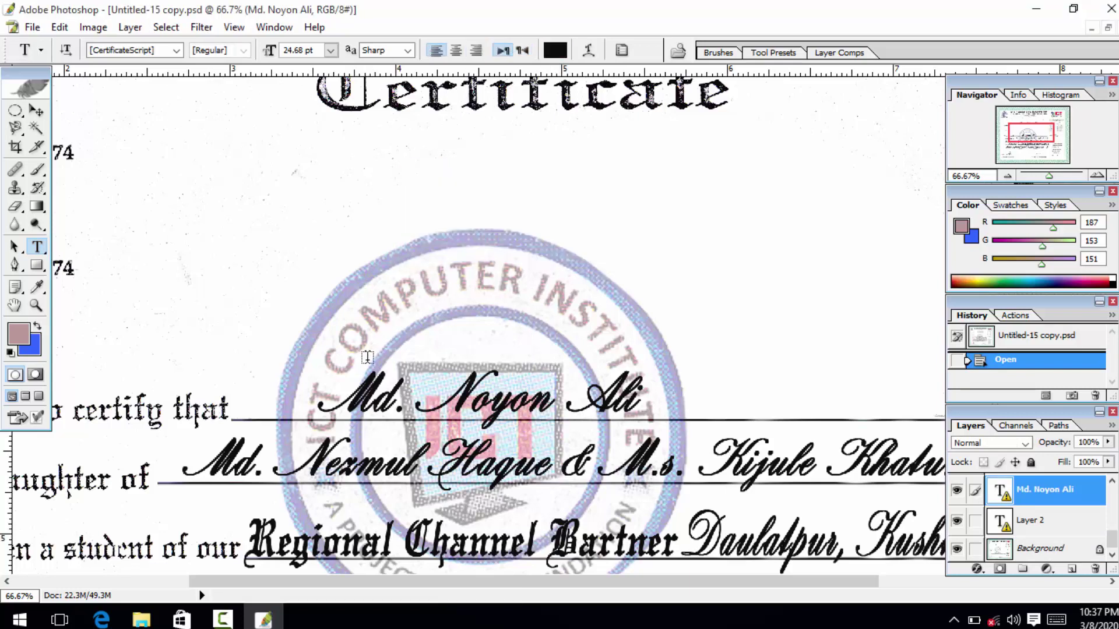
left_click(36, 110)
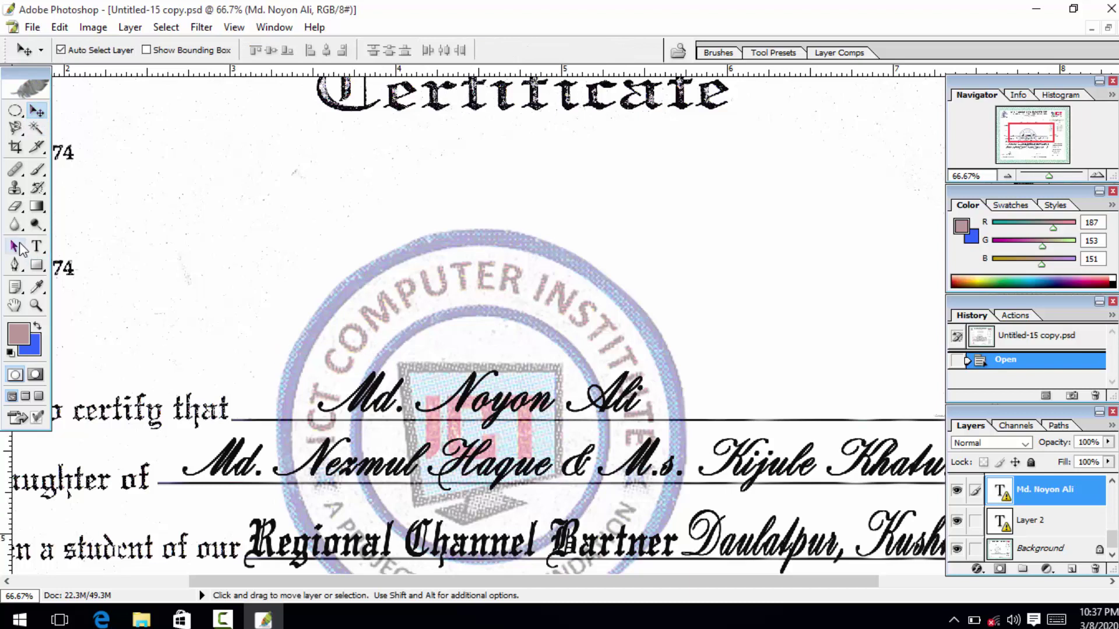
left_click(36, 246)
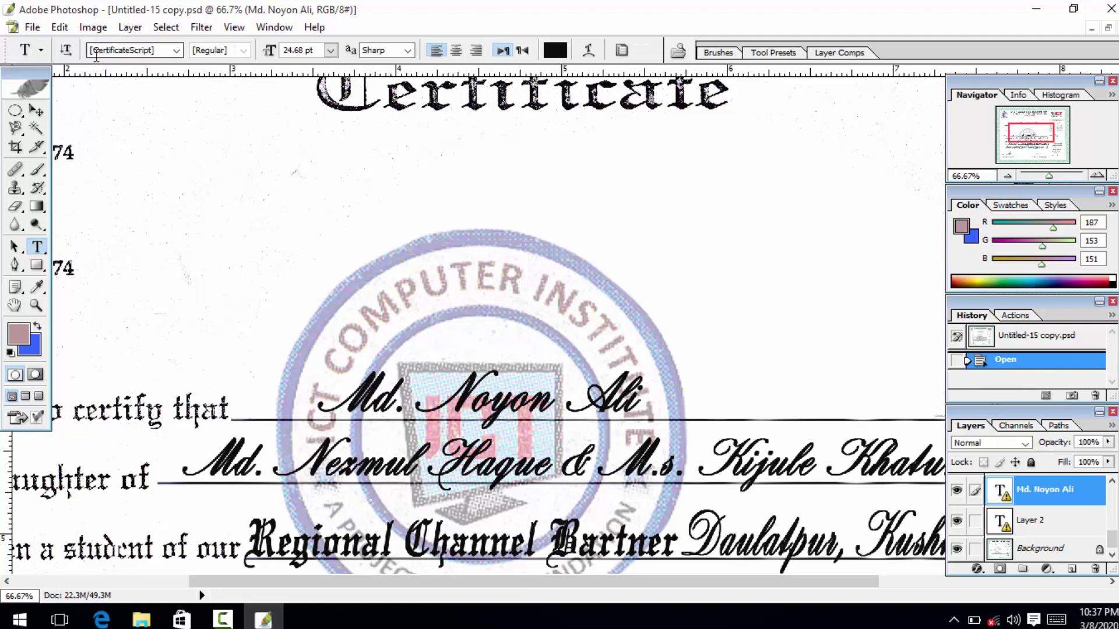
Retry placing text past further program errors, then start a new text layer above the name line.
left_click(121, 52)
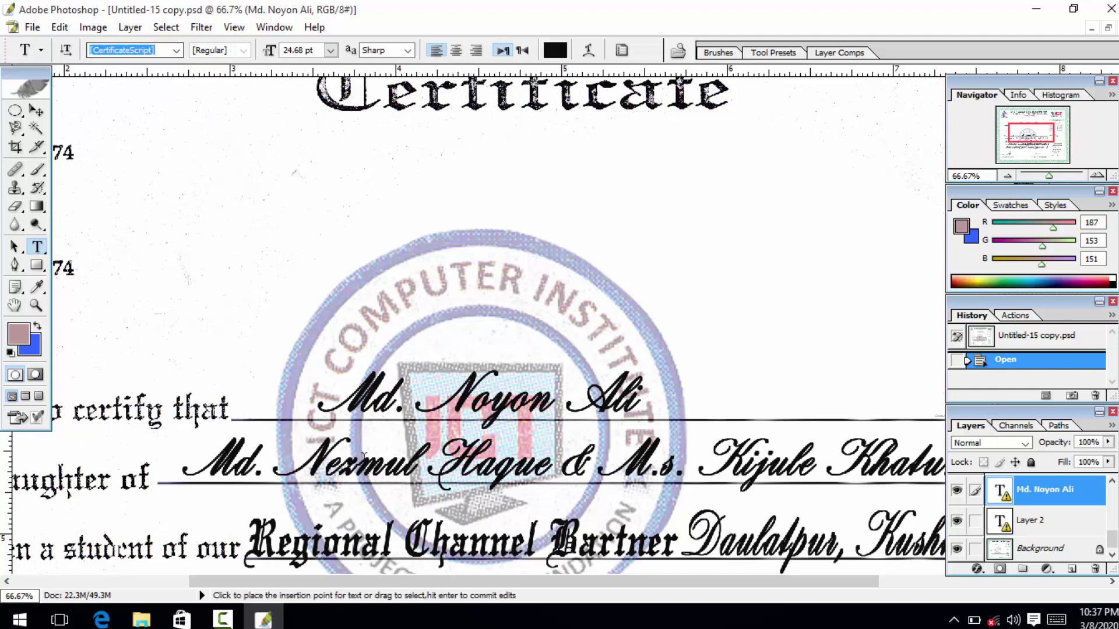
left_click(380, 387)
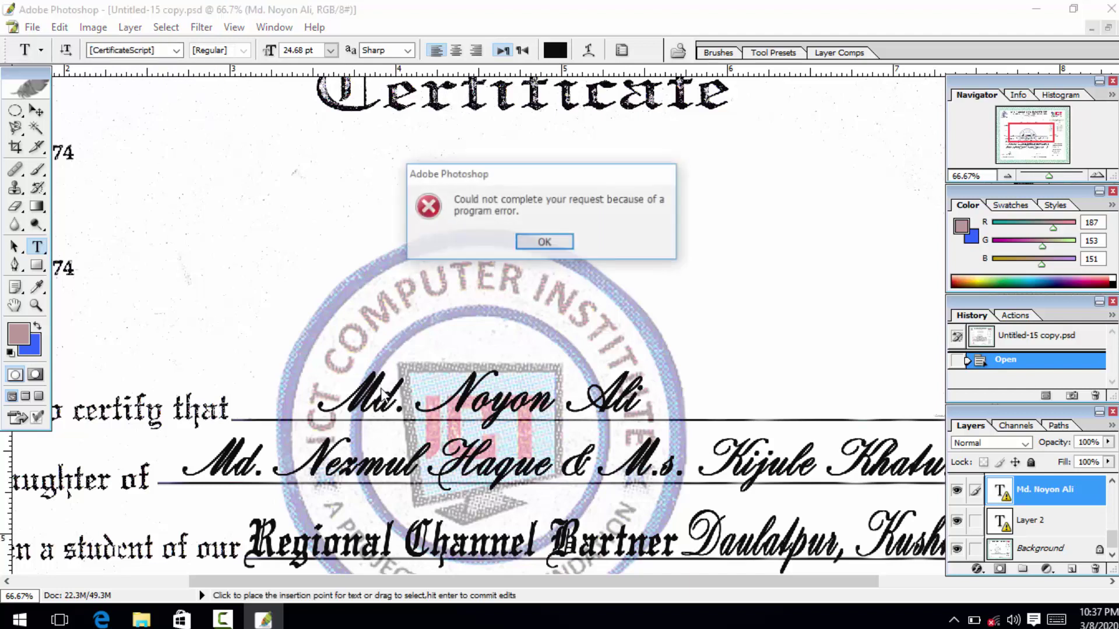
left_click(554, 245)
left_click(504, 414)
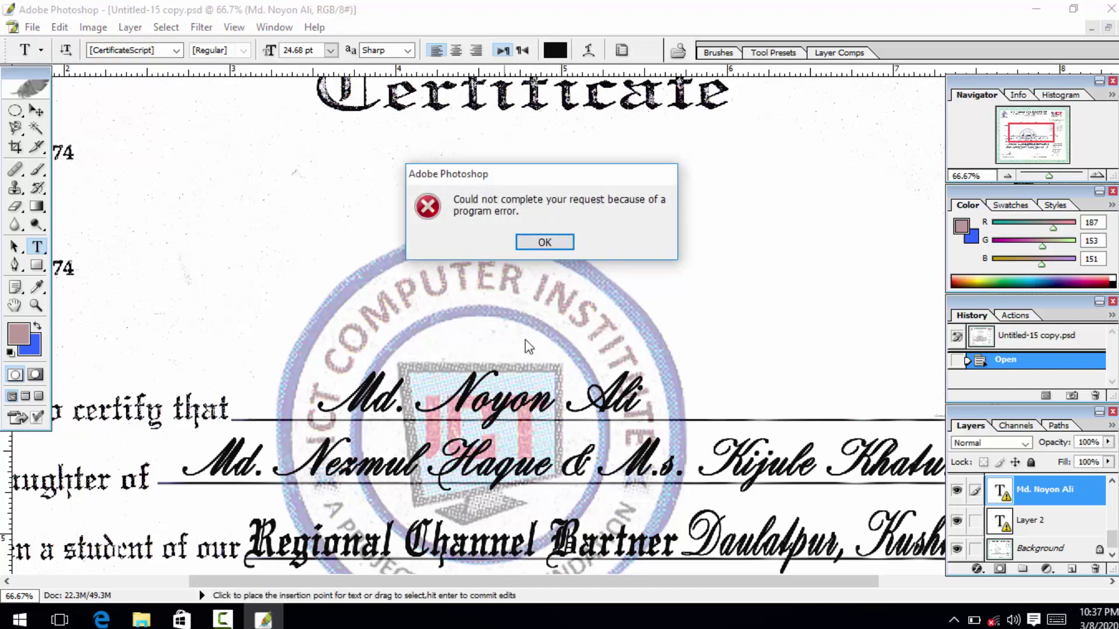
left_click(542, 244)
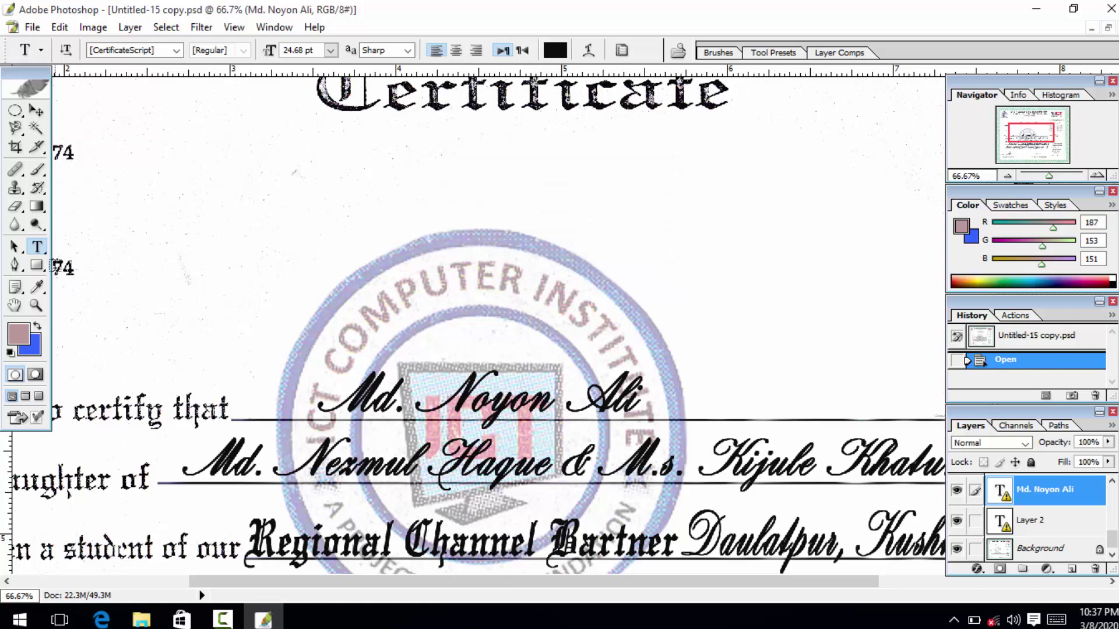
left_click(198, 247)
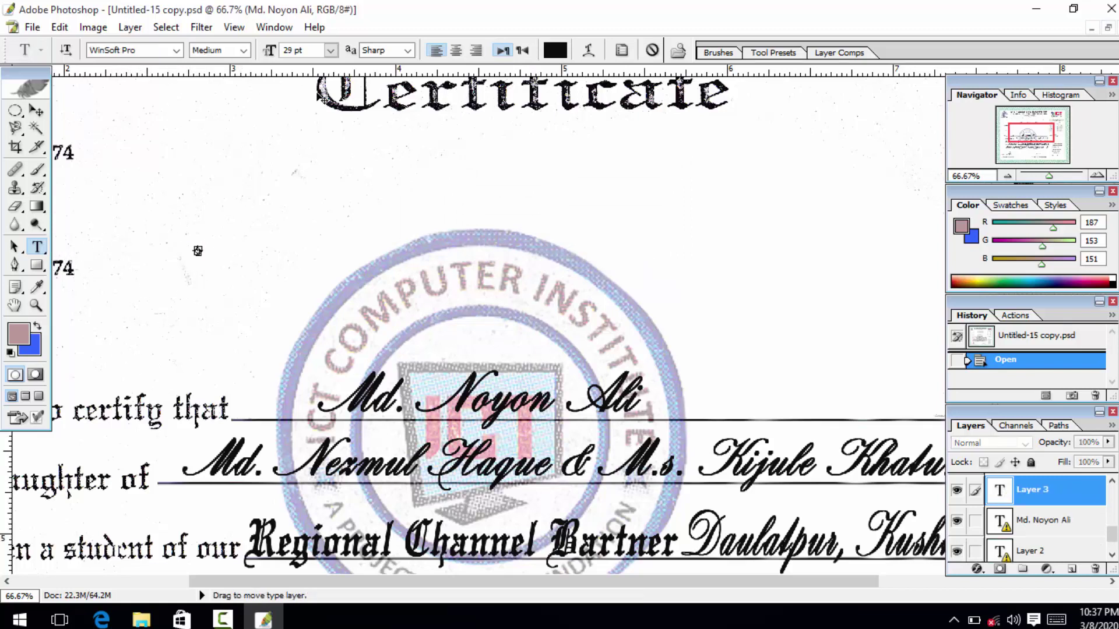
Type the recipient's name on a new text line above the name line, fixing typos.
left_click(33, 114)
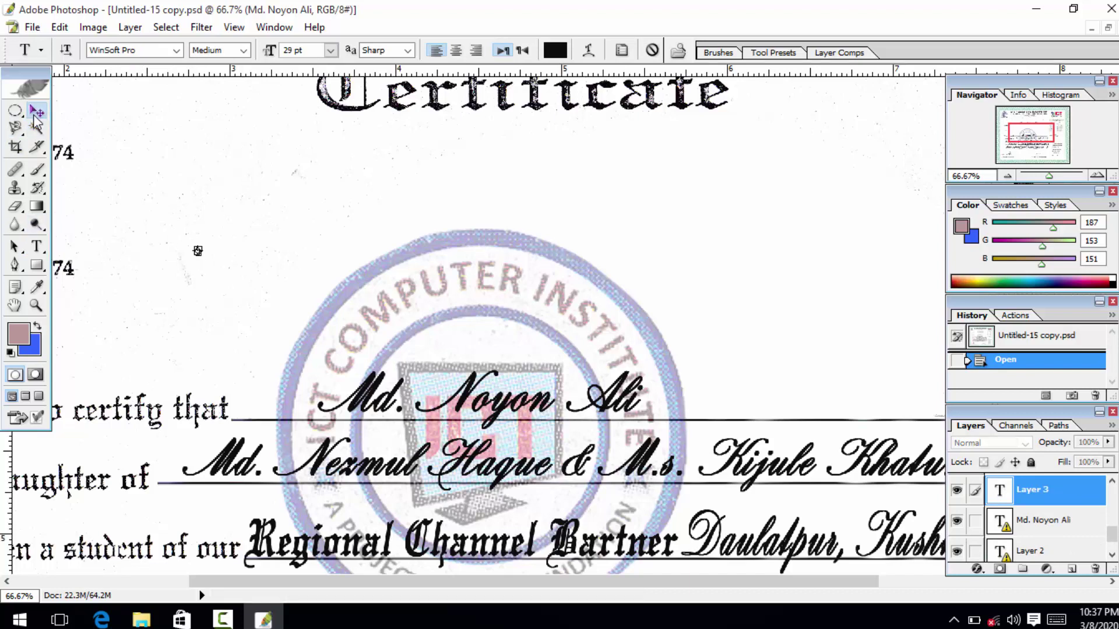
left_click(37, 246)
left_click(139, 195)
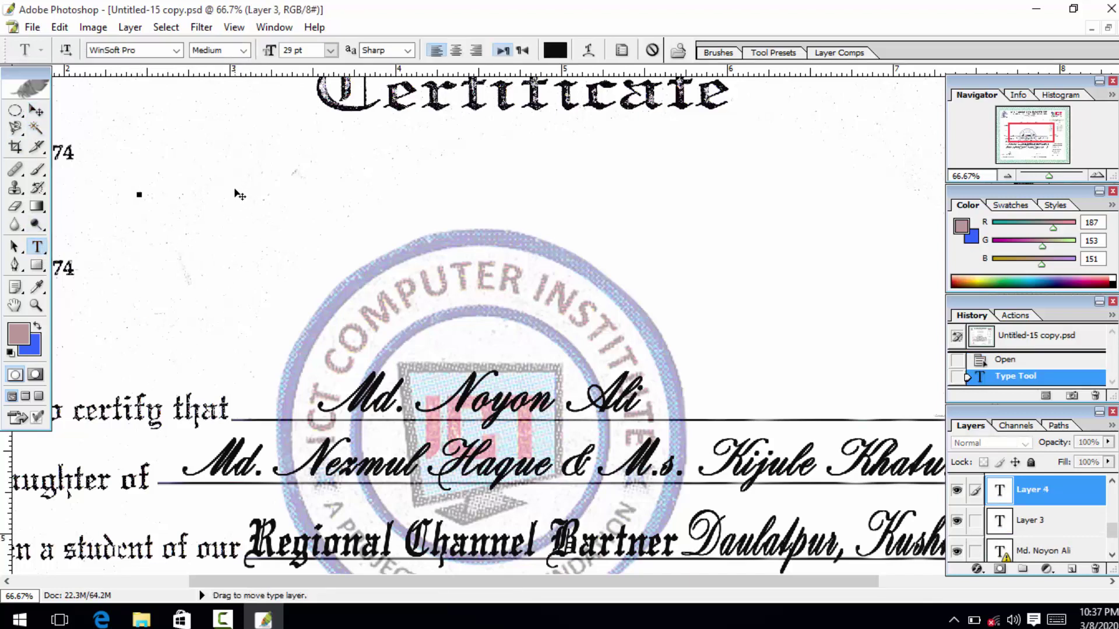
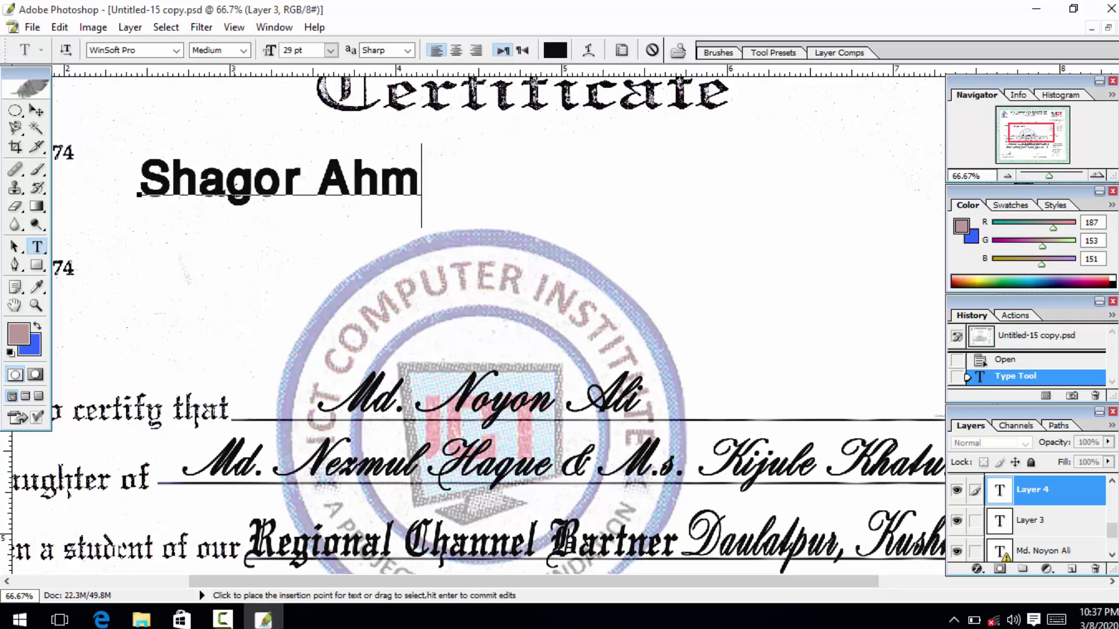
Select the name and try WinSoft Serif Pro, Wingdings 2 and Adobe Wood Type Ornaments Std fonts.
triple_click(262, 177)
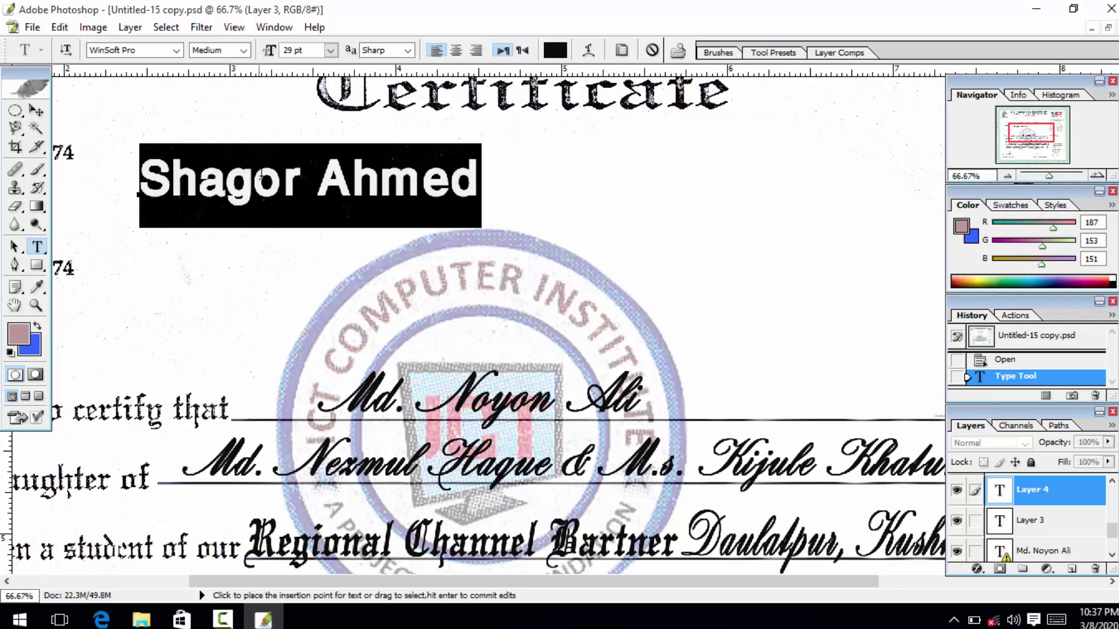
left_click(176, 51)
left_click(178, 74)
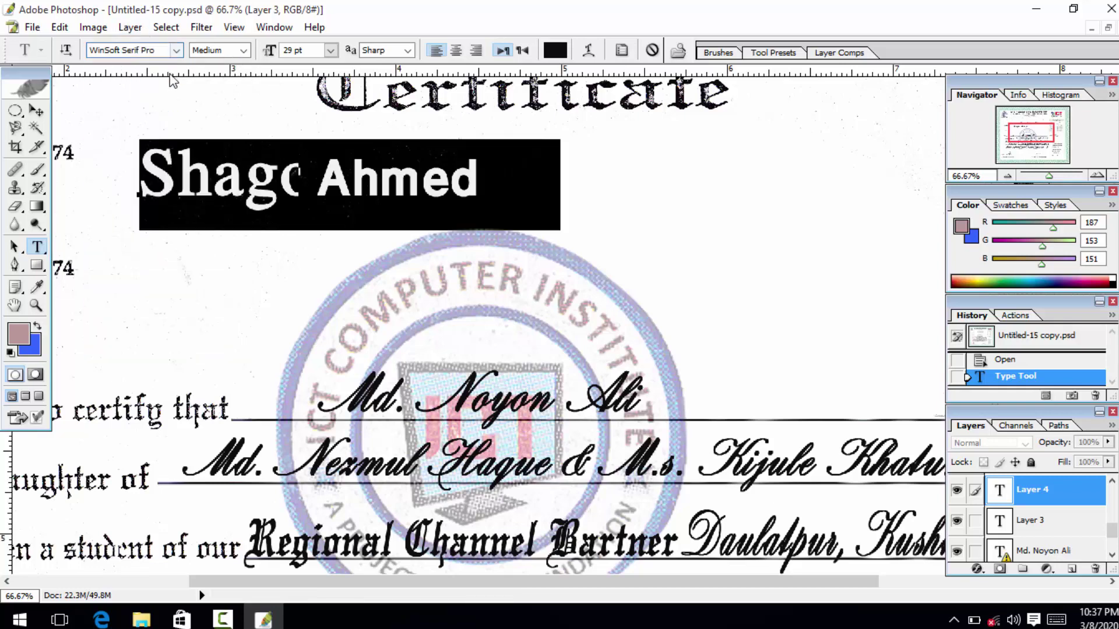
left_click(176, 50)
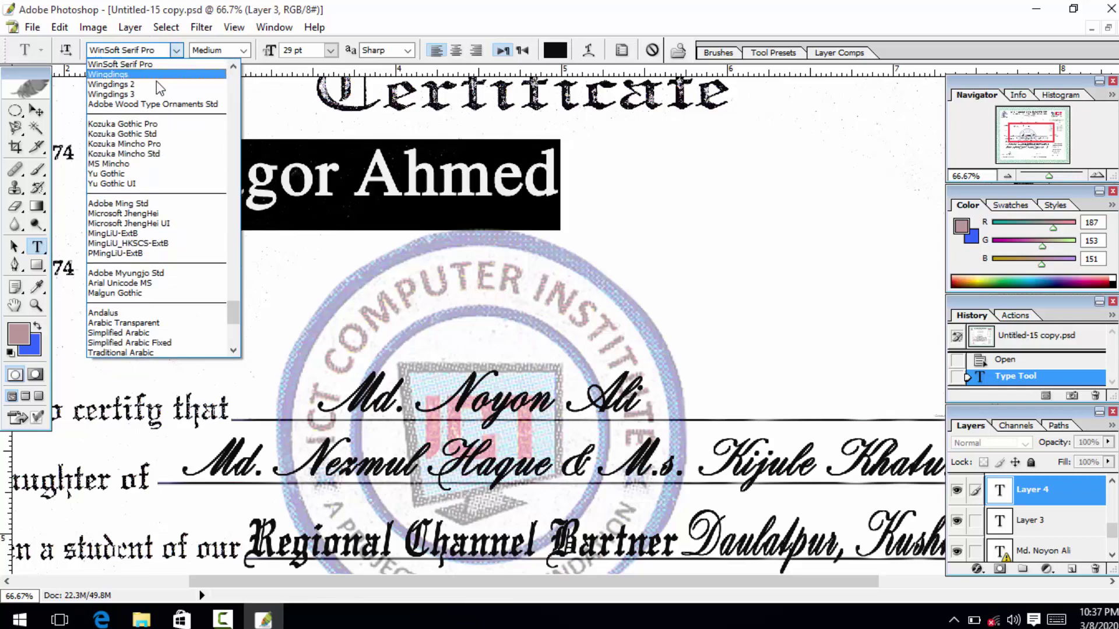
left_click(158, 87)
left_click(176, 50)
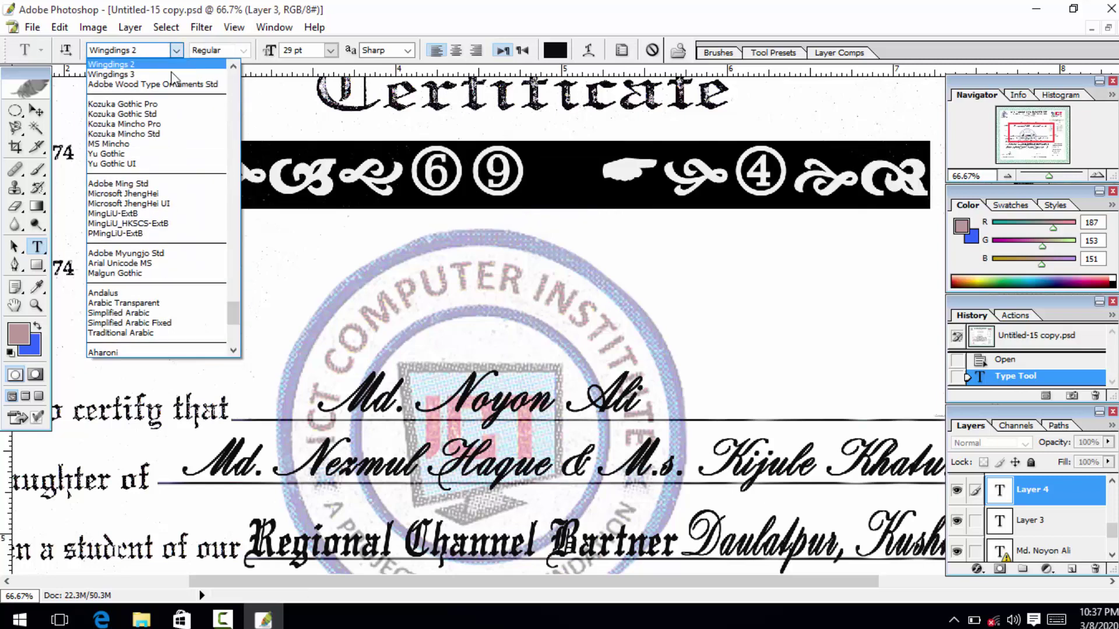
left_click(167, 87)
Apply the NSimSun font to the name and commit the text.
left_click(176, 51)
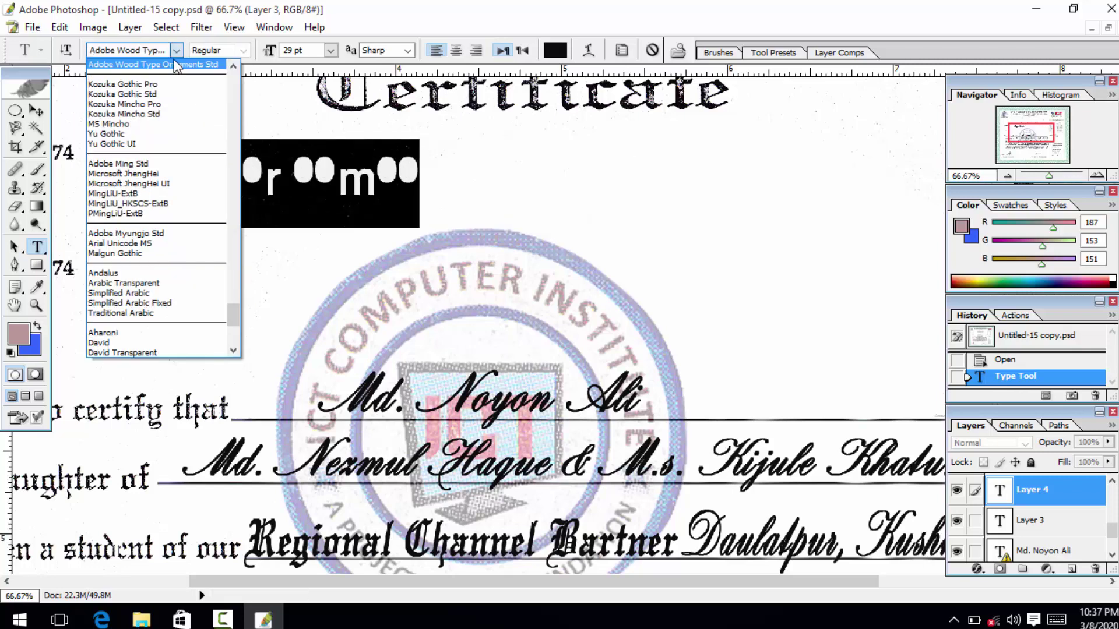
scroll(176, 67, "down", 7)
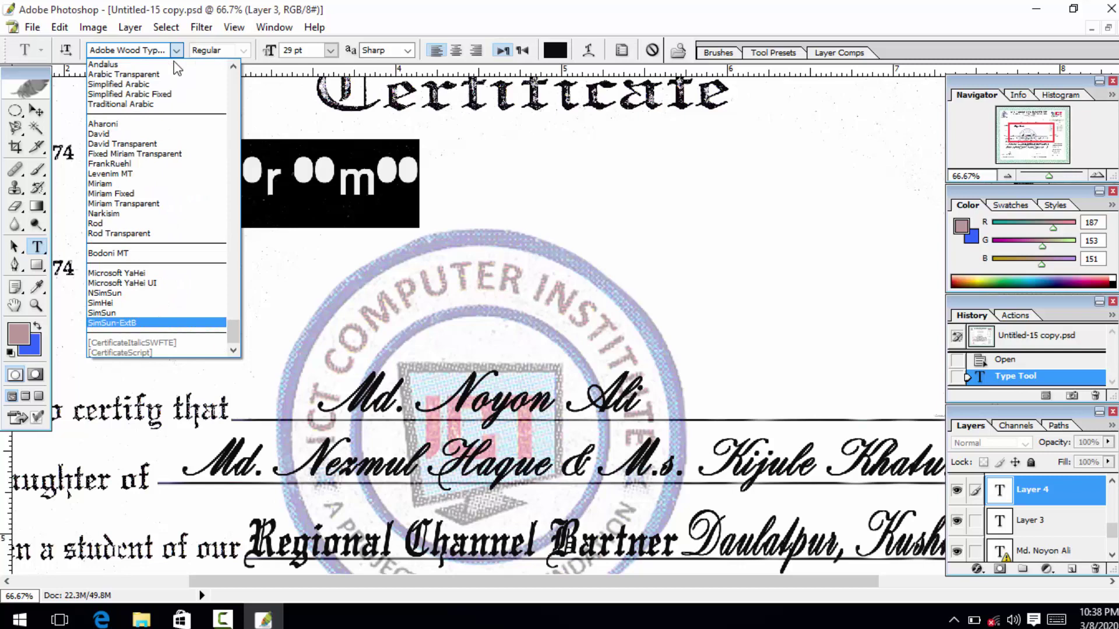
key("Up")
key("Up")
key("Up")
key("Up")
key("Down")
key("Down")
key("Down")
key("Down")
key("Up")
key("Up")
key("Up")
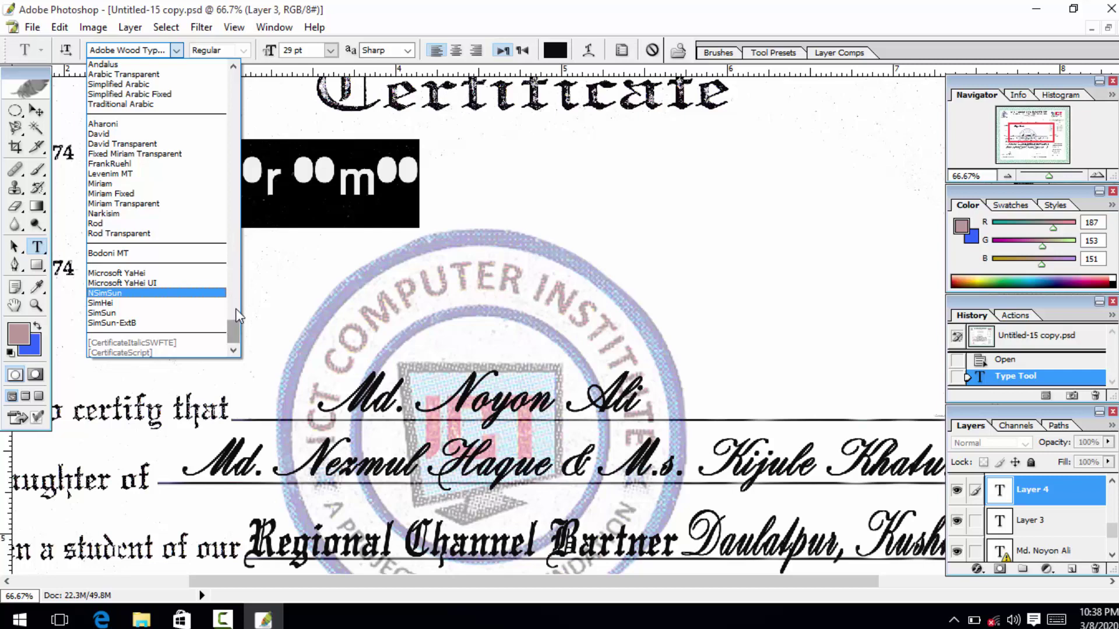
left_click_drag(232, 334, 236, 167)
key("Return")
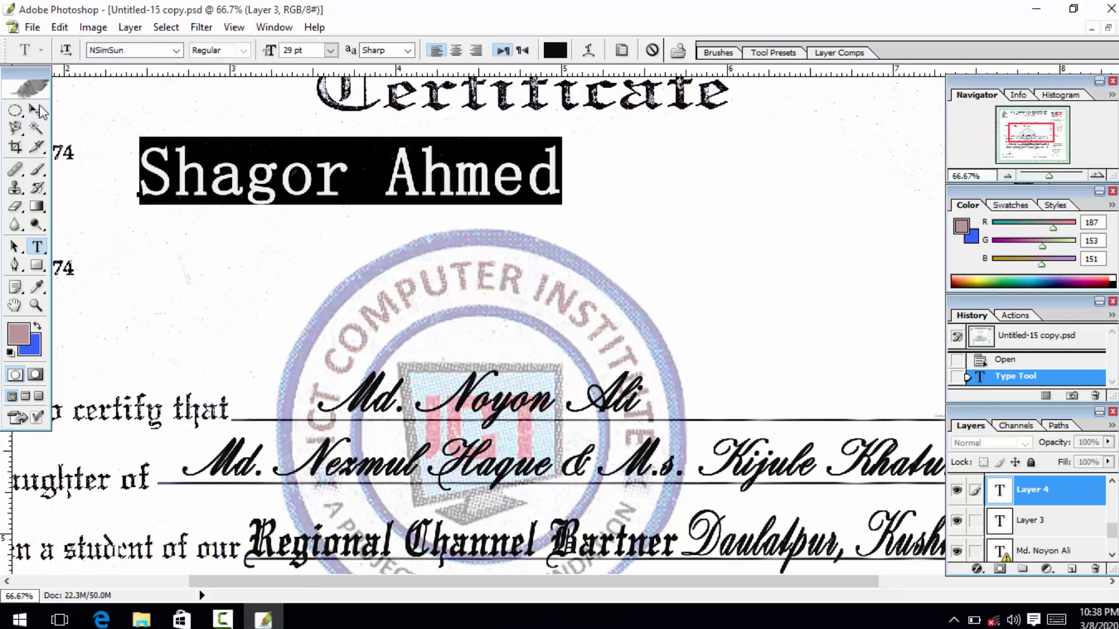
left_click(36, 111)
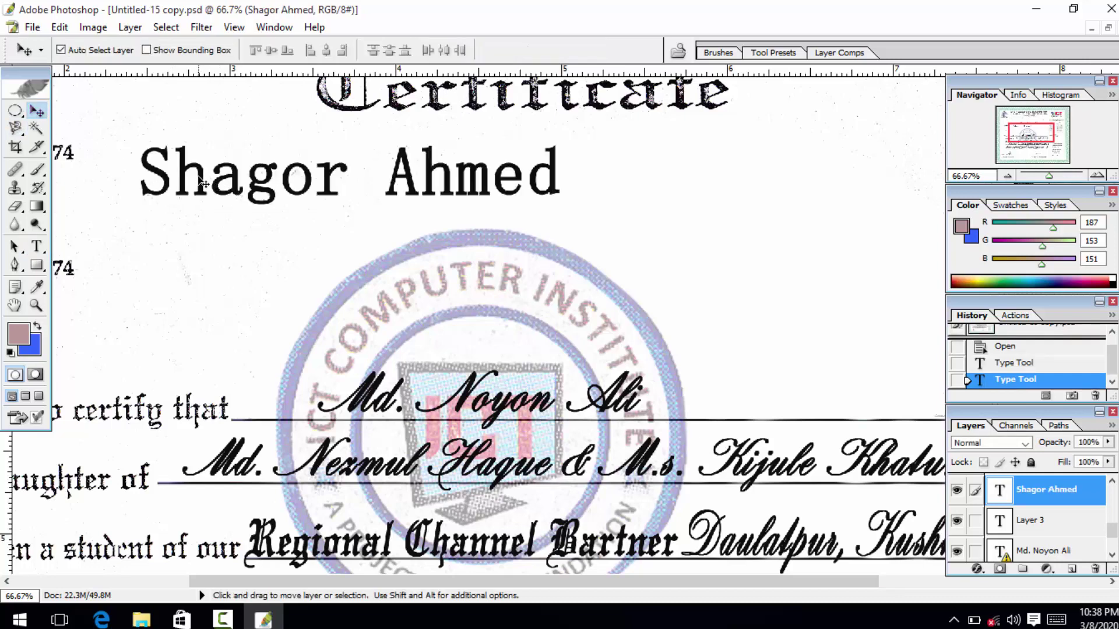
Drag the name line right beneath the Certificate heading, then reselect and commit the text.
left_click_drag(203, 184, 453, 197)
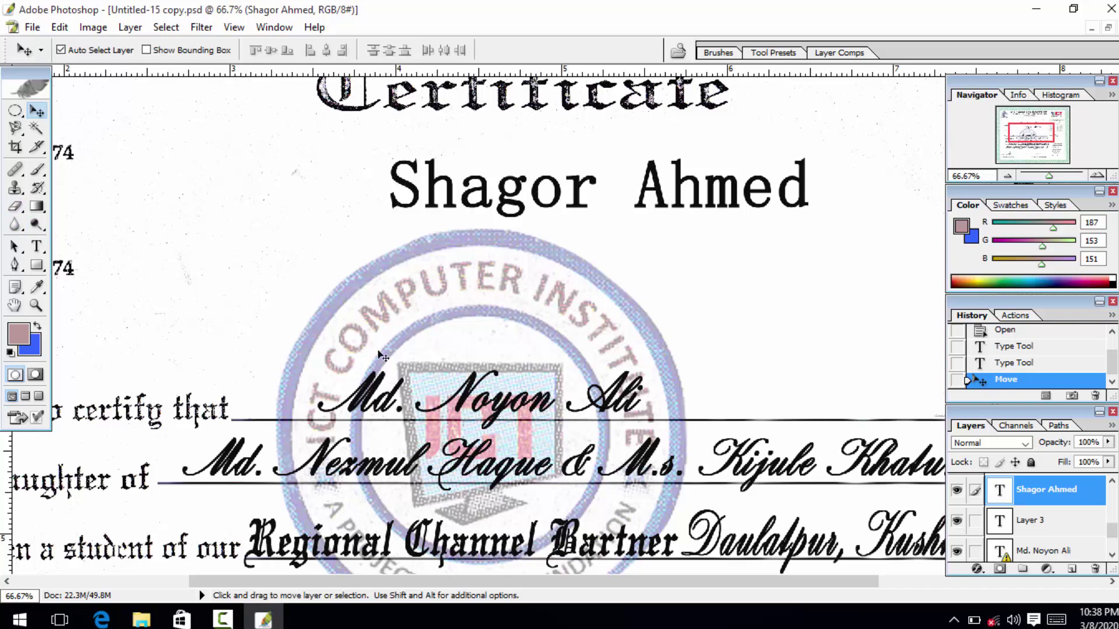
left_click(222, 619)
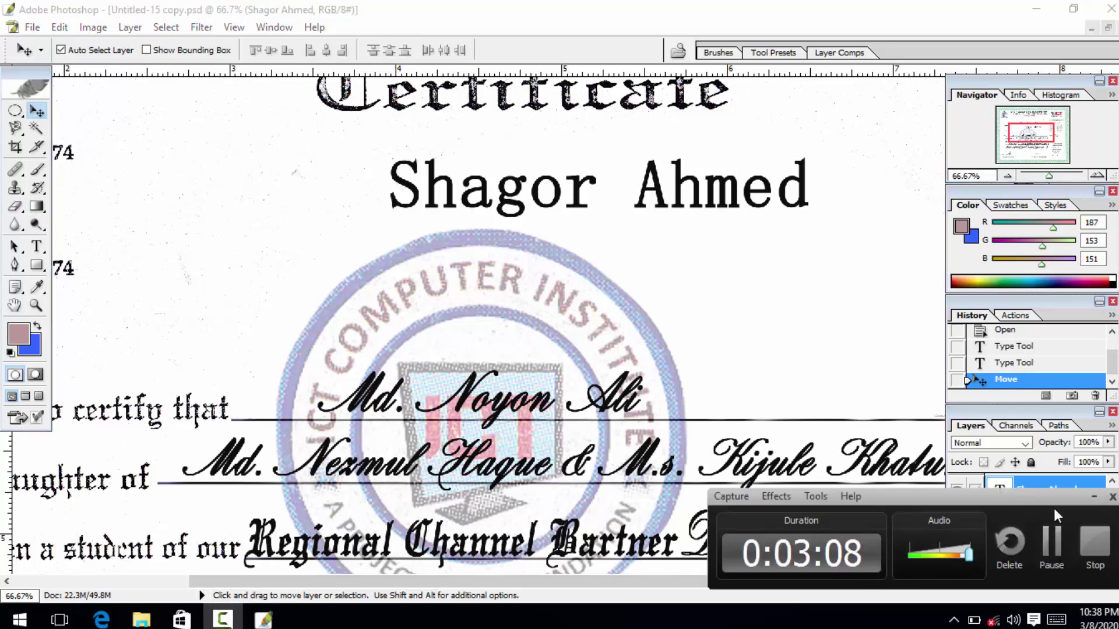
left_click(1091, 497)
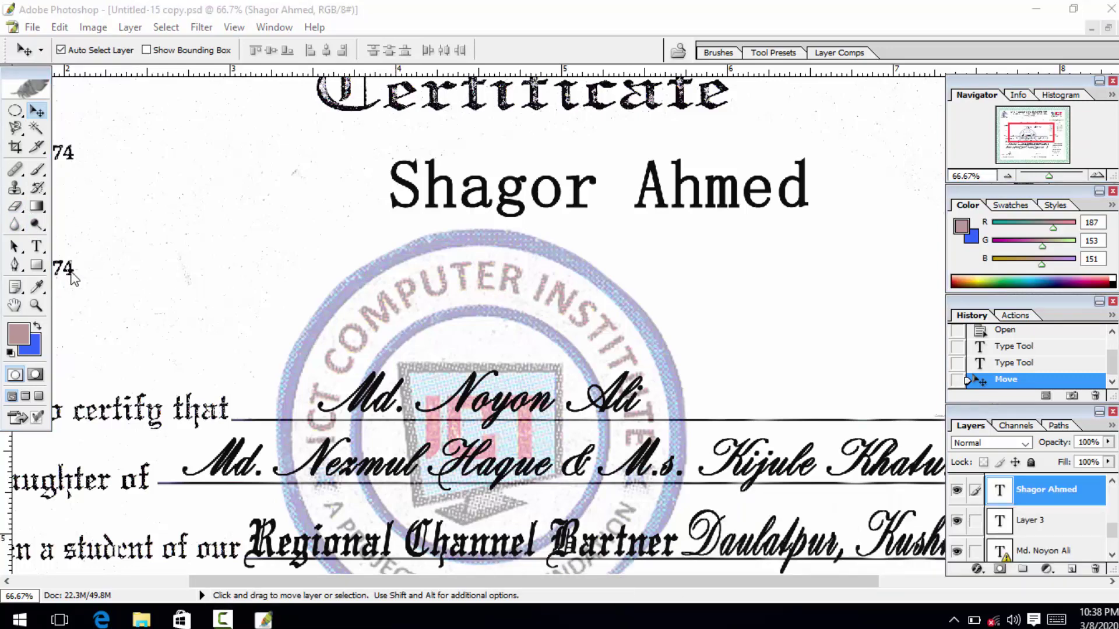
left_click(42, 251)
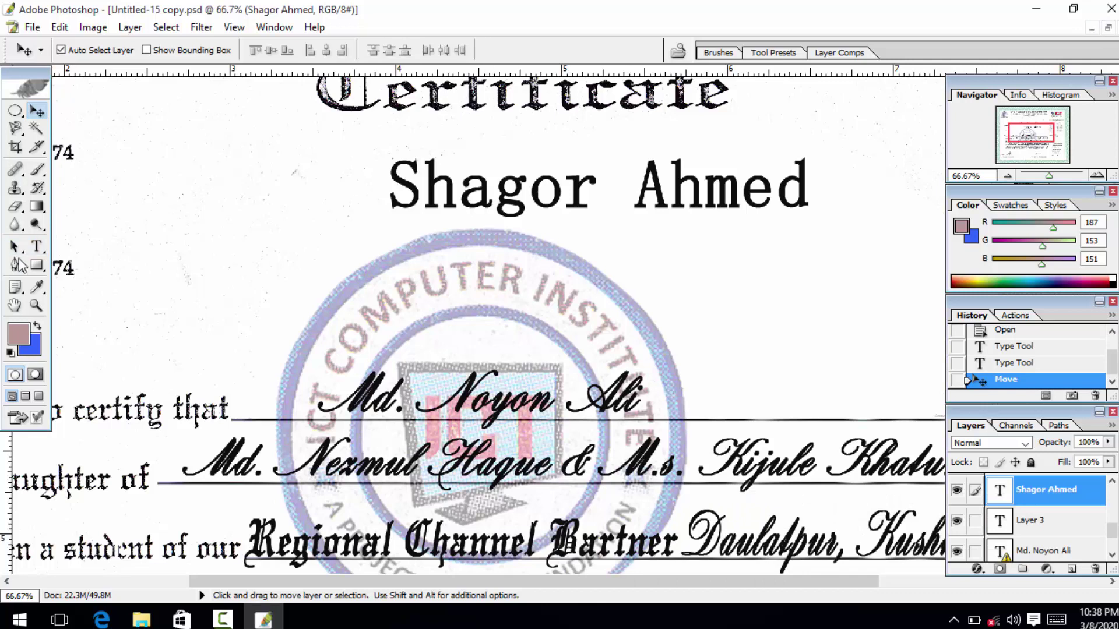
left_click(37, 246)
triple_click(449, 193)
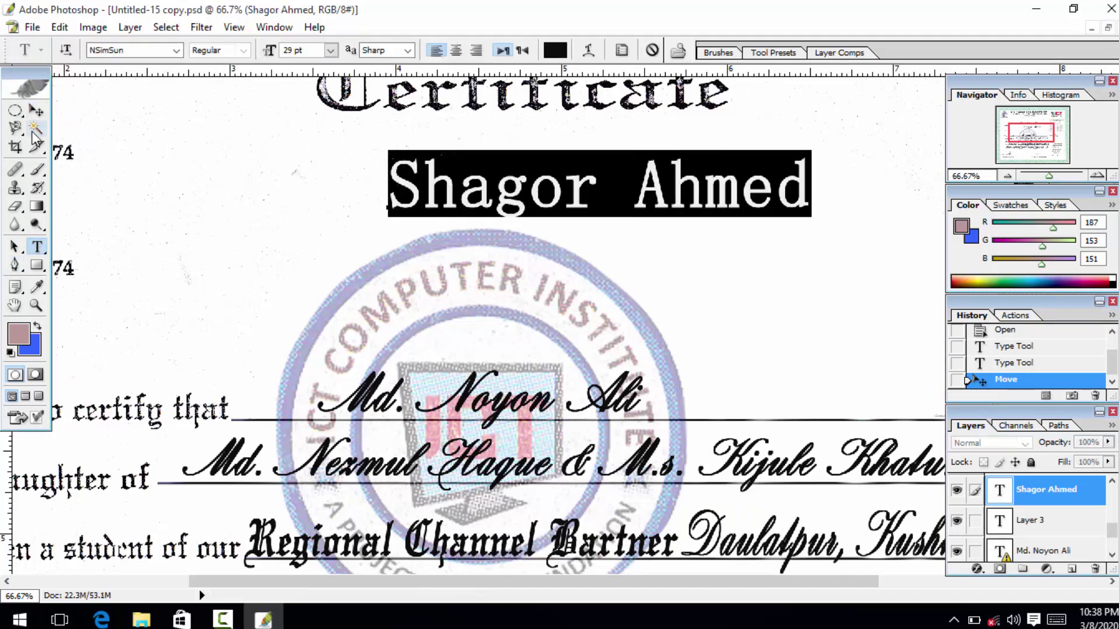
left_click(36, 111)
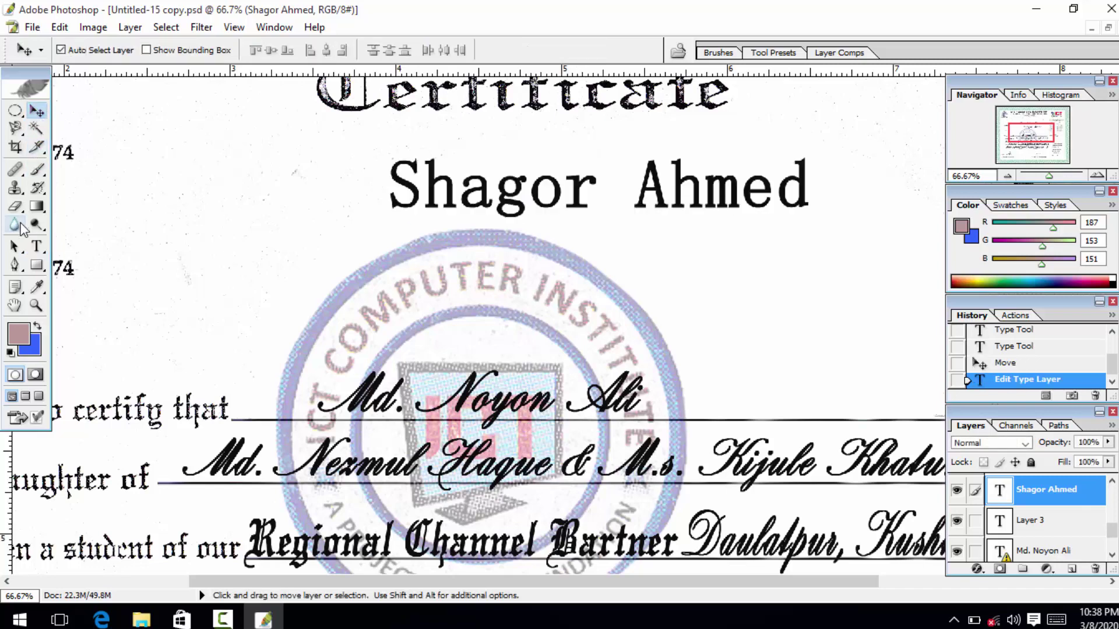
Set the name line to MS Sans Serif and change anti-aliasing to Crisp, then None.
left_click(36, 247)
triple_click(522, 192)
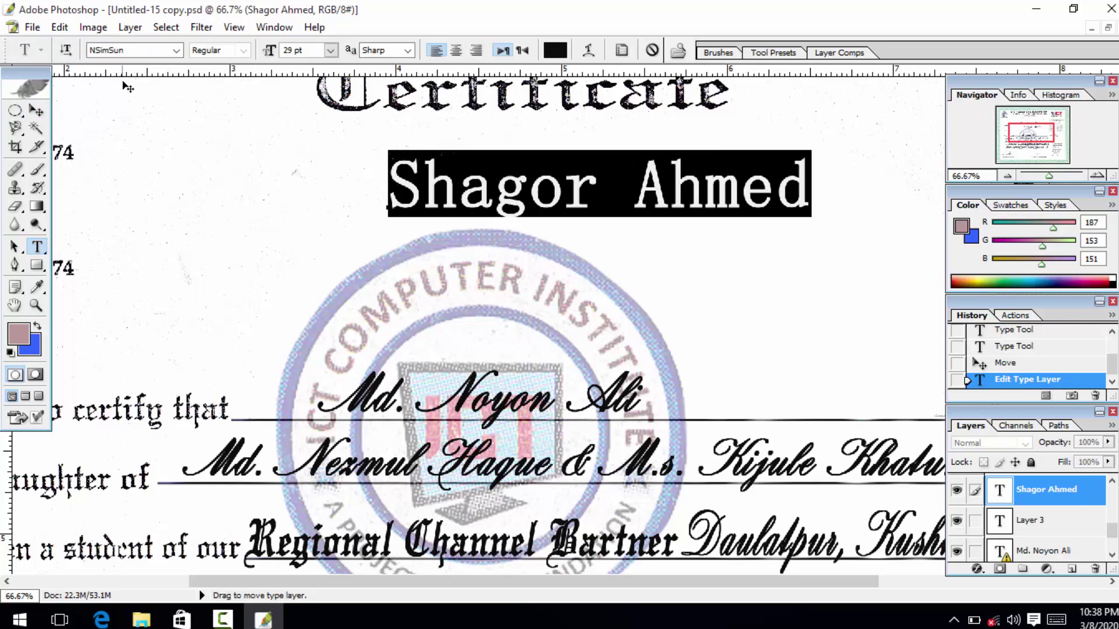
left_click(175, 51)
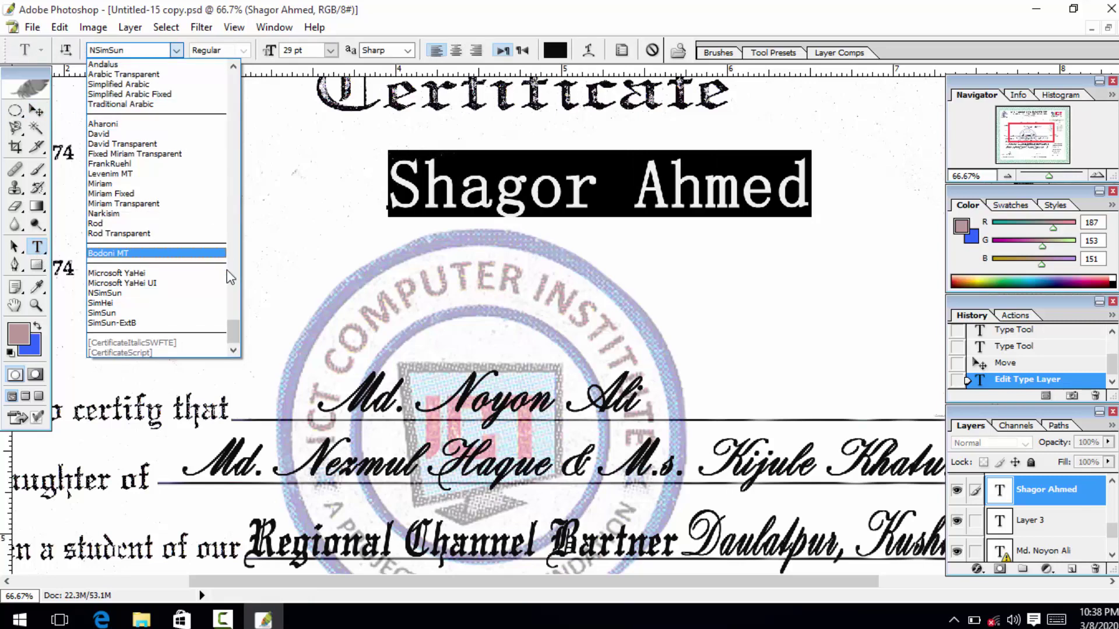
scroll(232, 326, "up", 15)
left_click(150, 144)
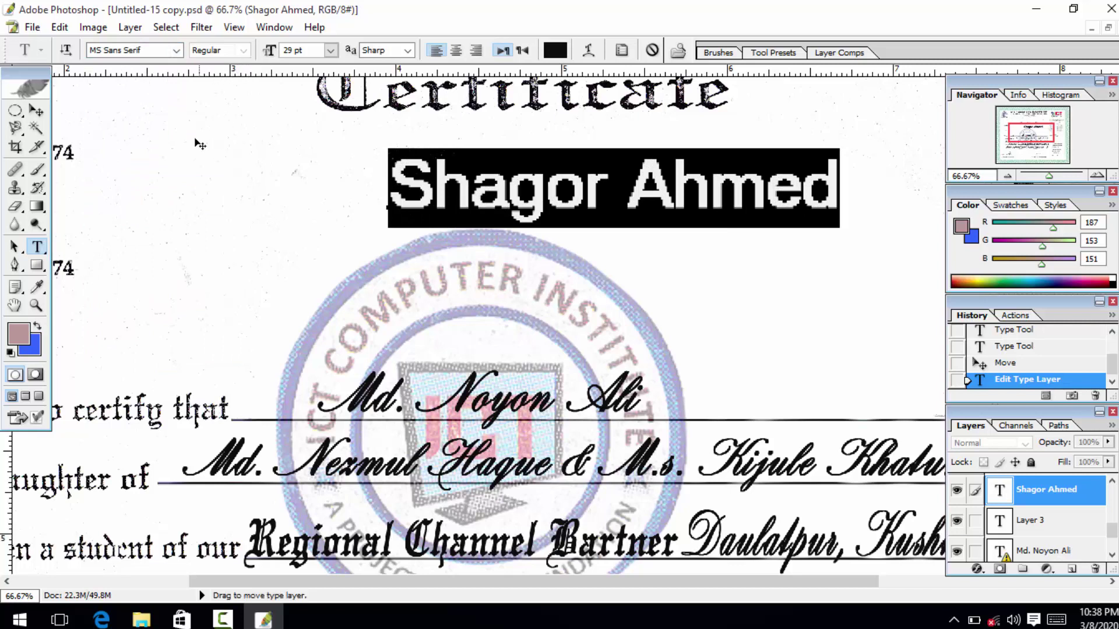
left_click(407, 51)
left_click(385, 85)
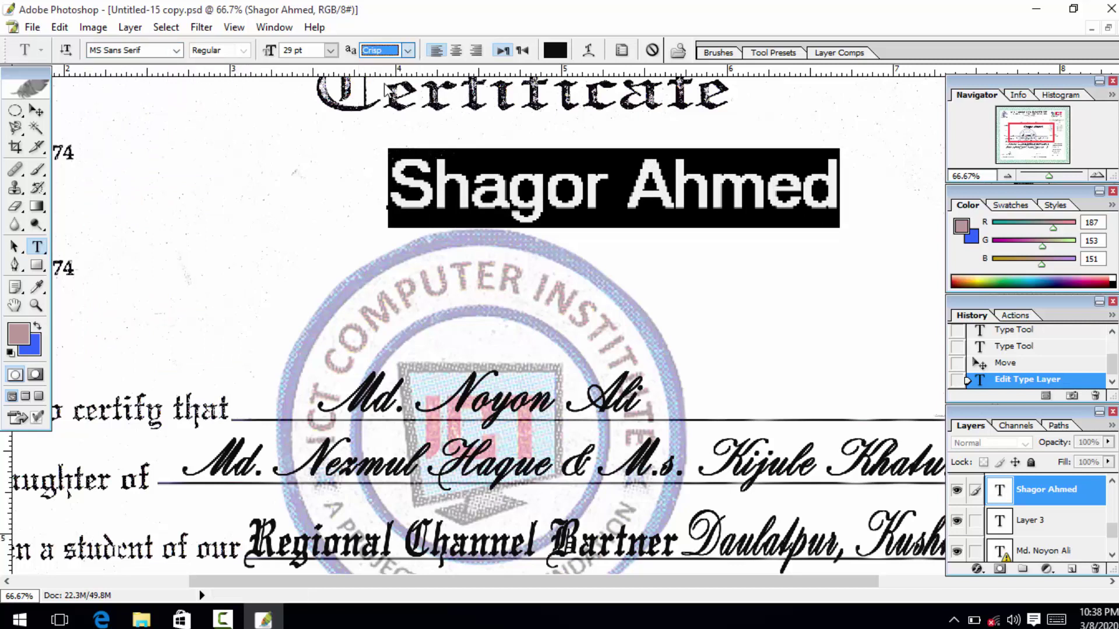
left_click(410, 52)
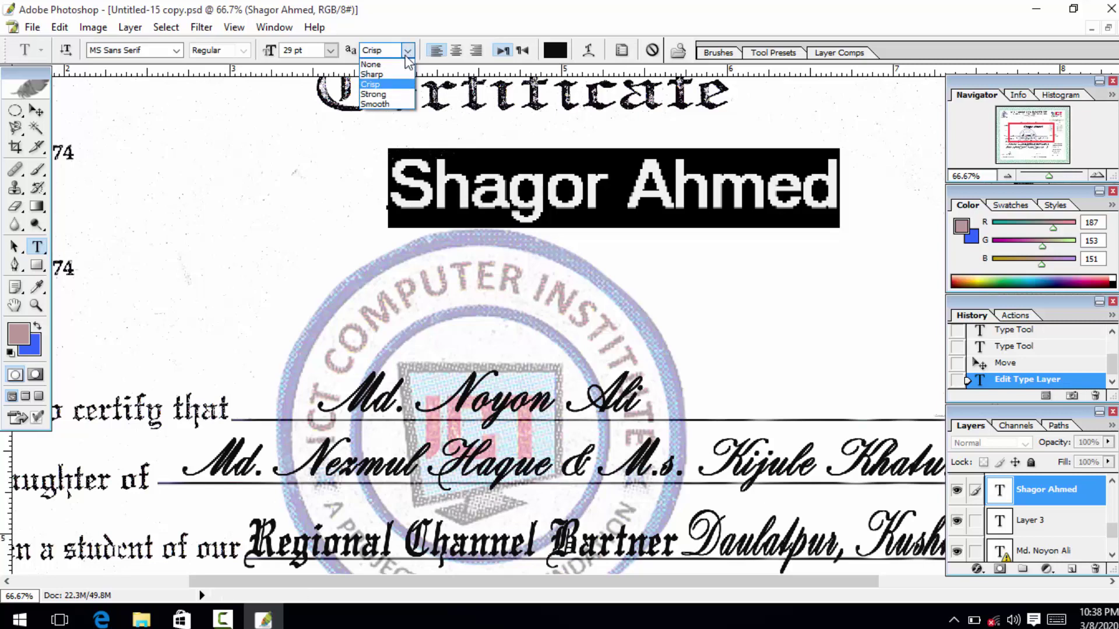
left_click(382, 62)
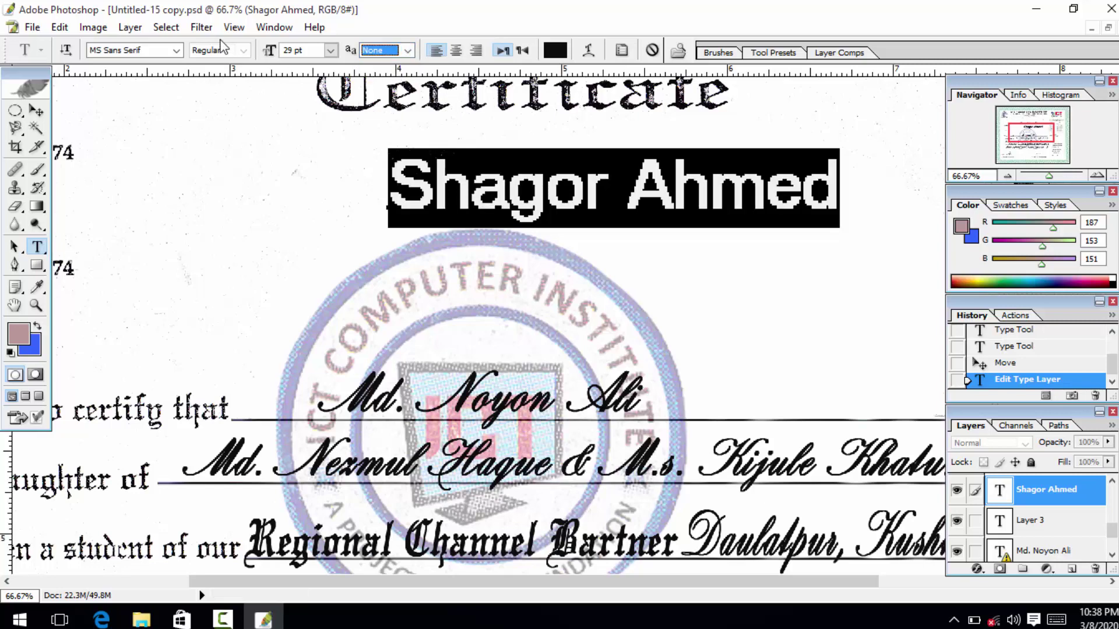
Switch the name to Arial, try Bold Italic, settle on Bold, and commit.
left_click(177, 51)
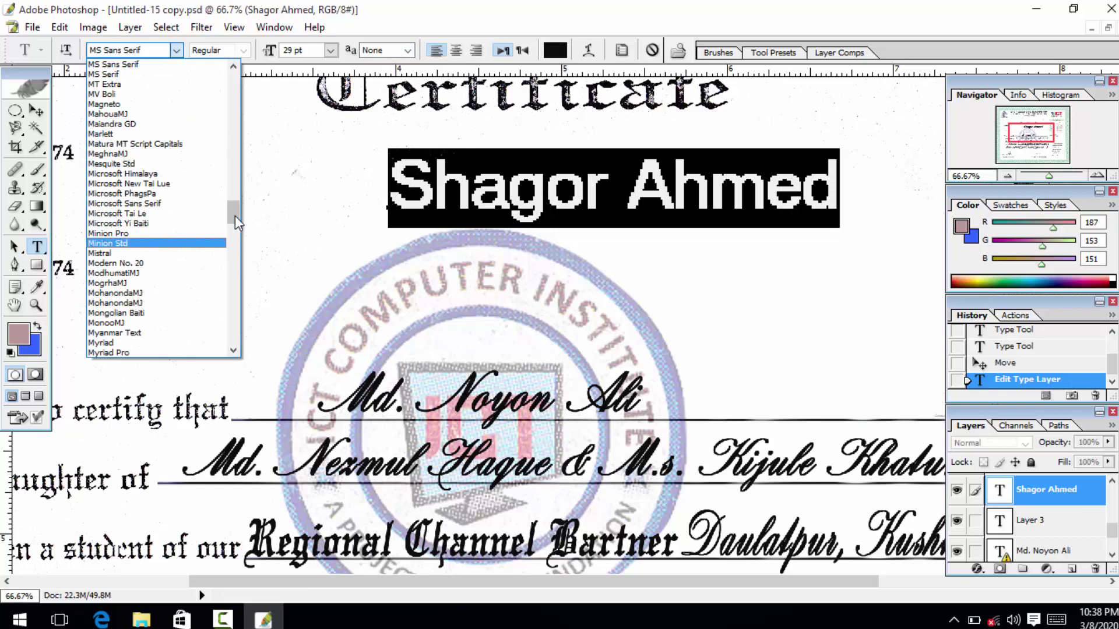
left_click_drag(236, 216, 233, 74)
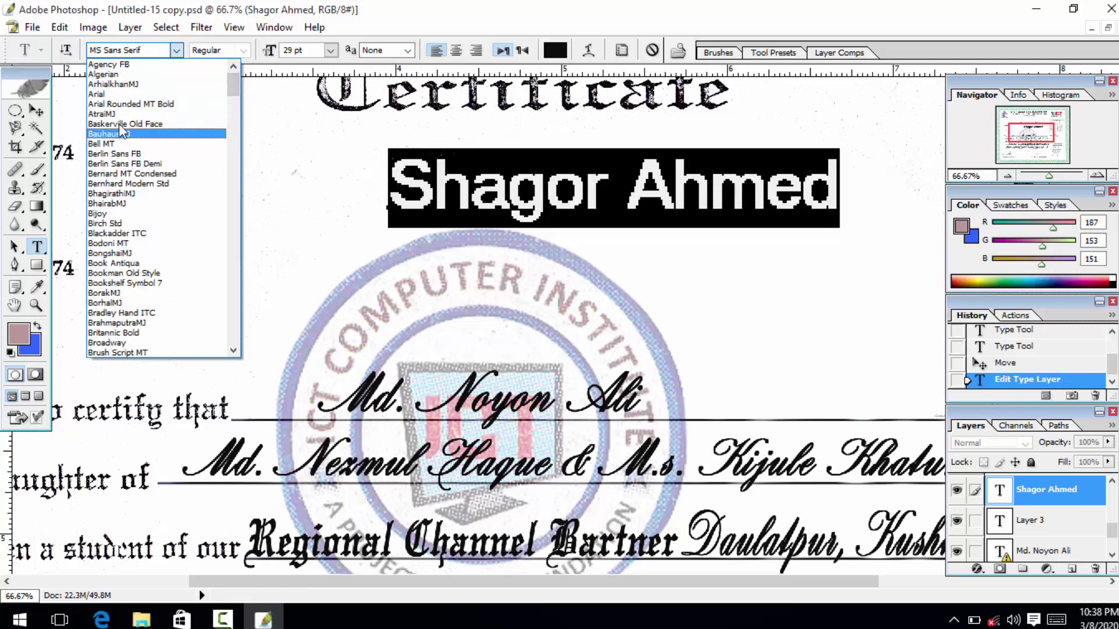
left_click(120, 95)
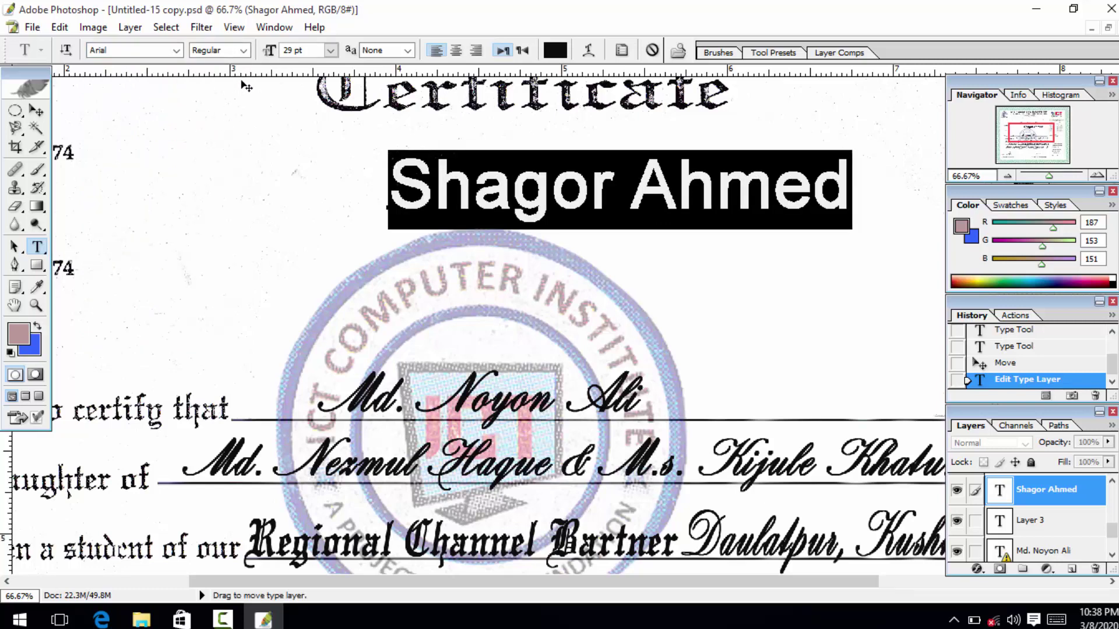
left_click(244, 51)
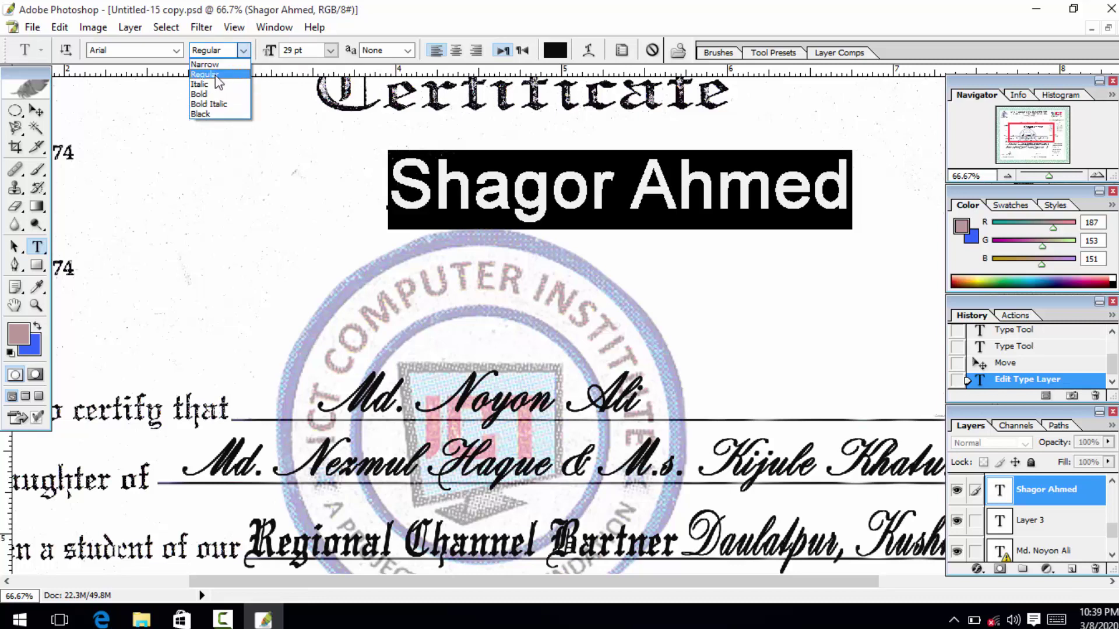
left_click(204, 94)
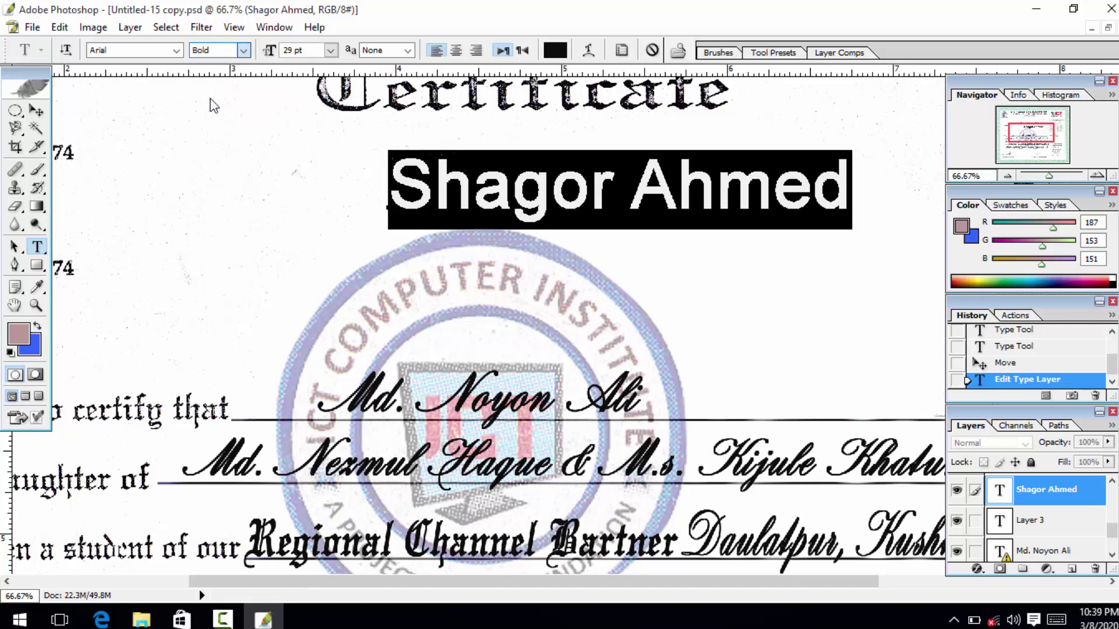
left_click(244, 50)
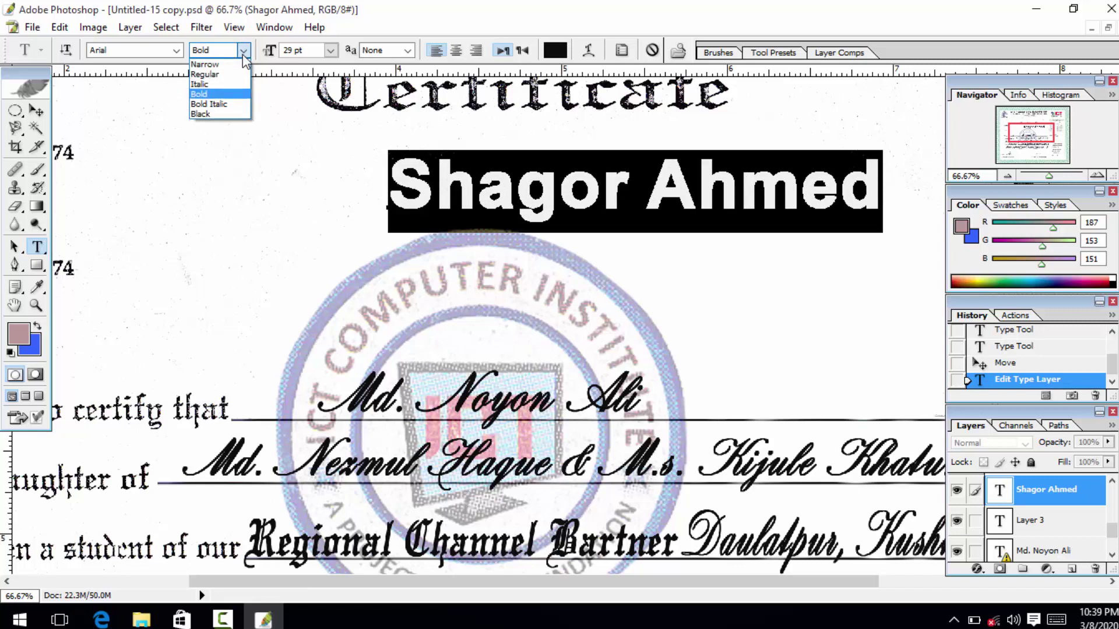
left_click(229, 105)
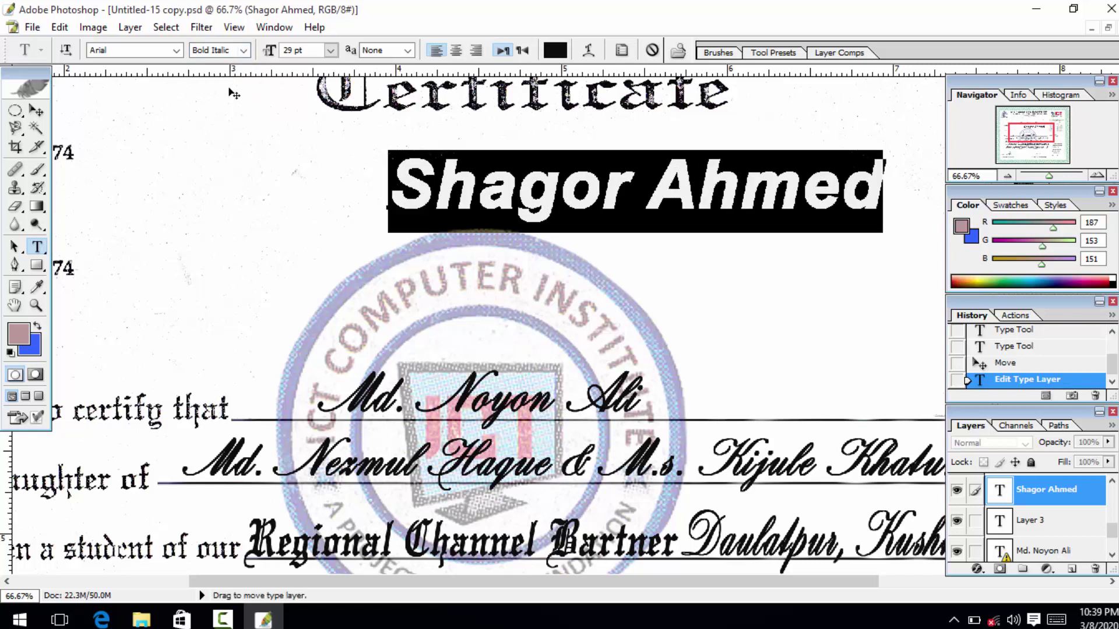
left_click(244, 50)
left_click(238, 94)
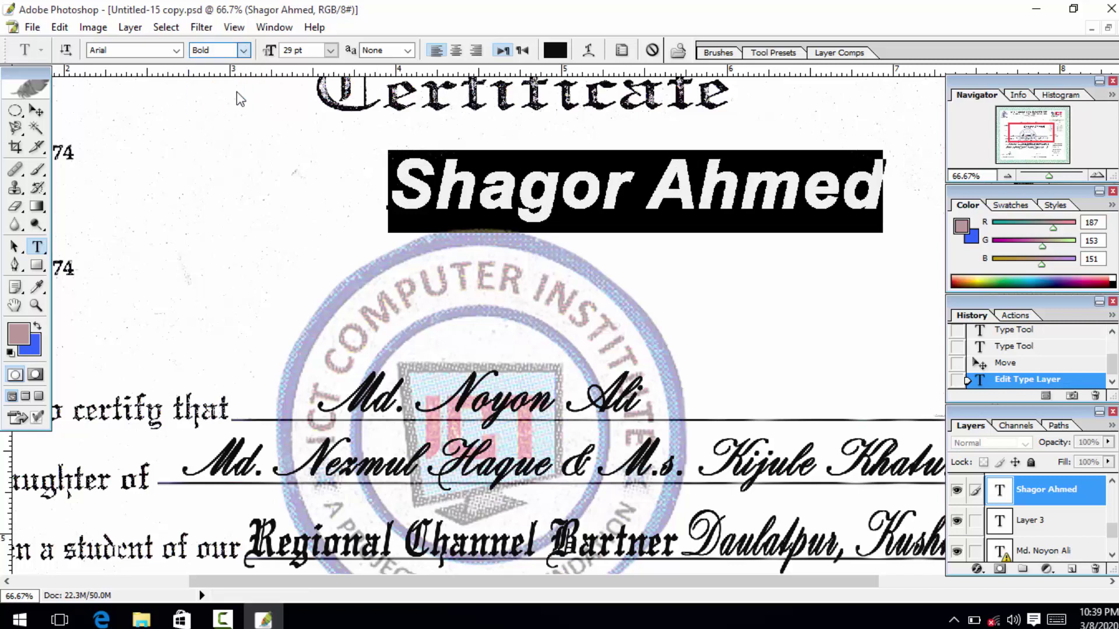
left_click(37, 110)
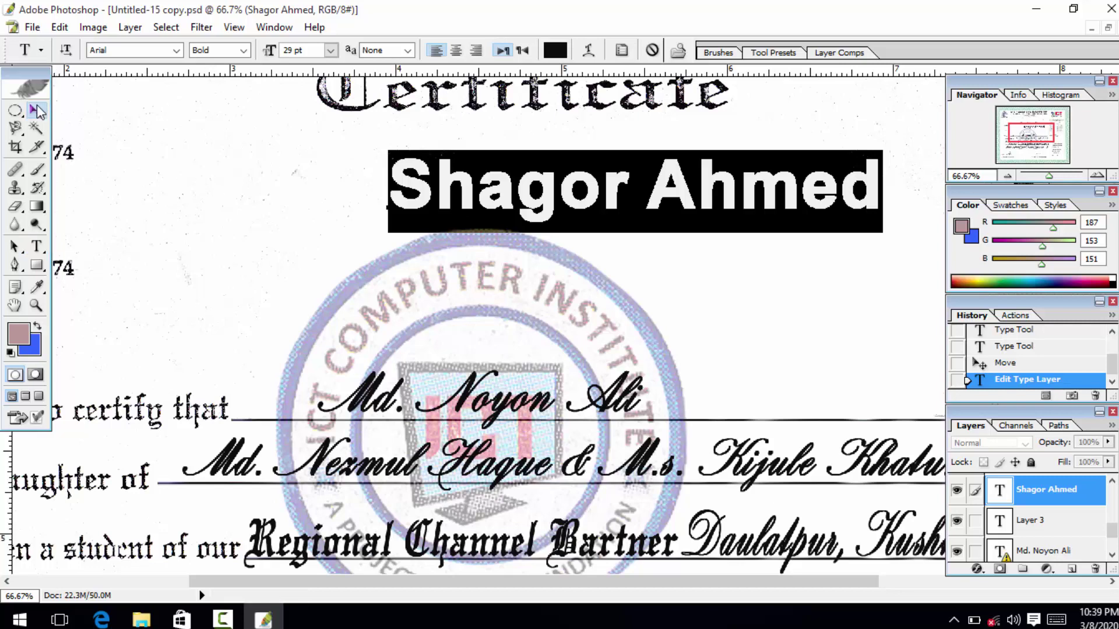
Move the name line left and up, then set its font style to Italic.
left_click_drag(409, 203, 350, 183)
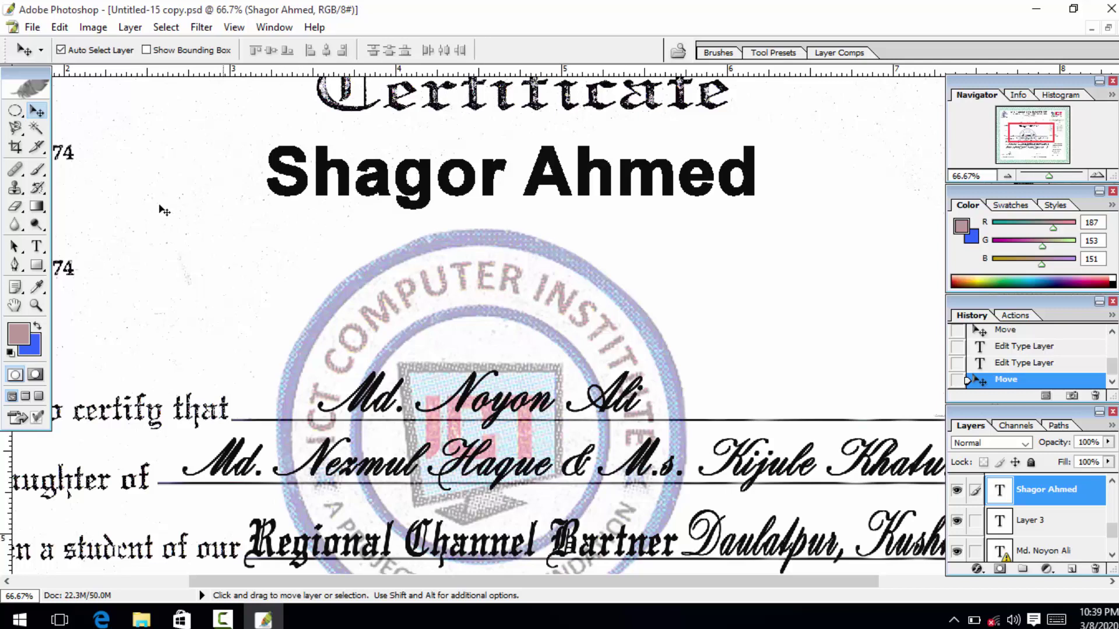
left_click(37, 245)
left_click(456, 176)
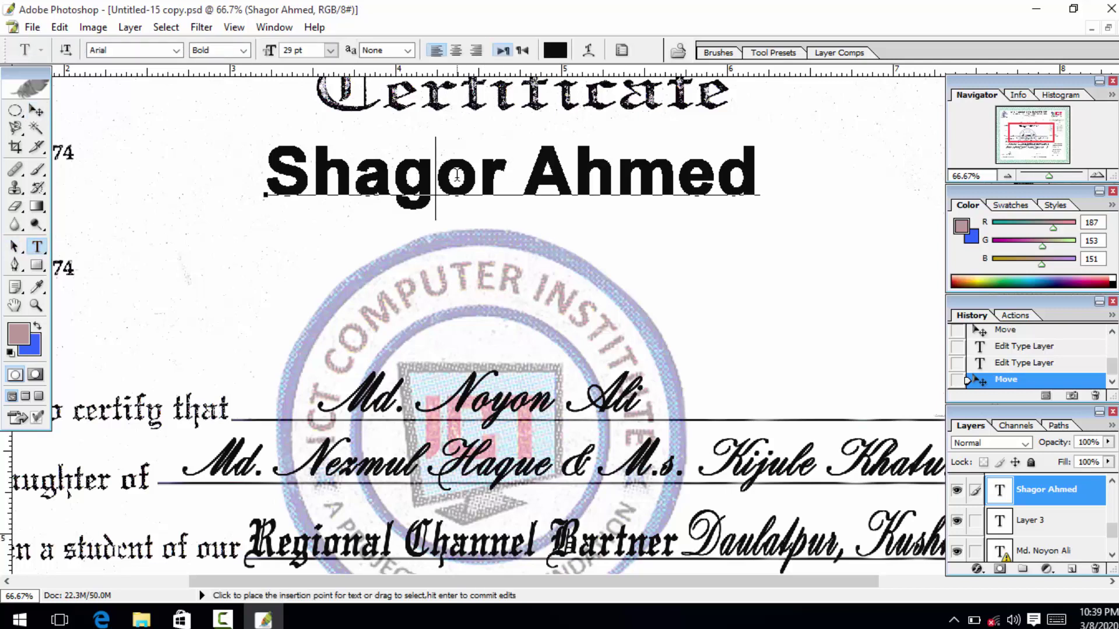
key("ctrl+a")
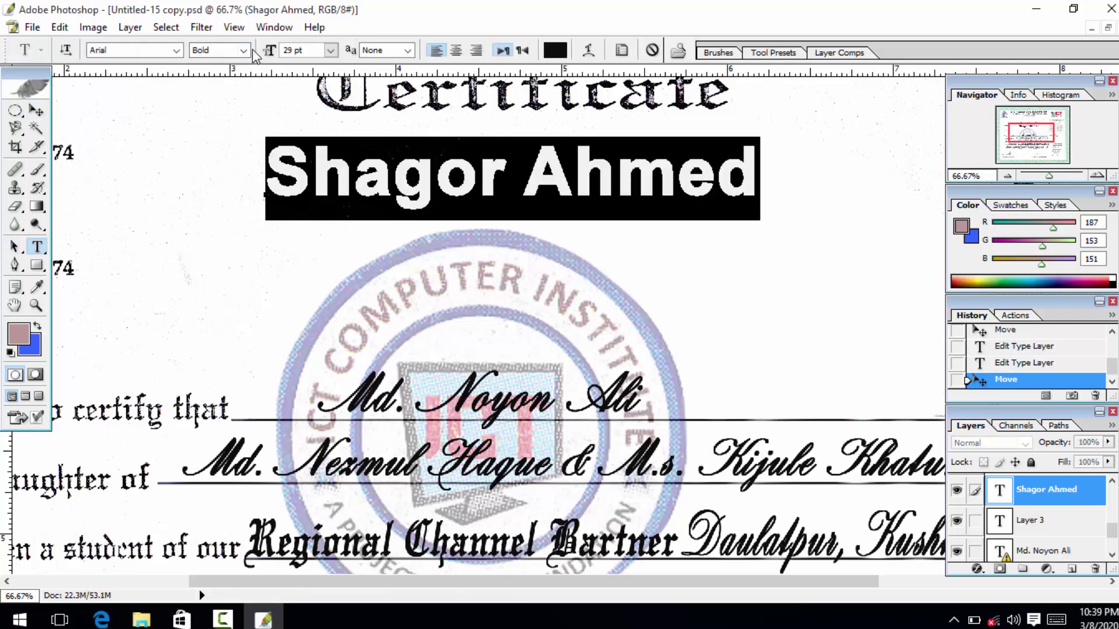
left_click(243, 51)
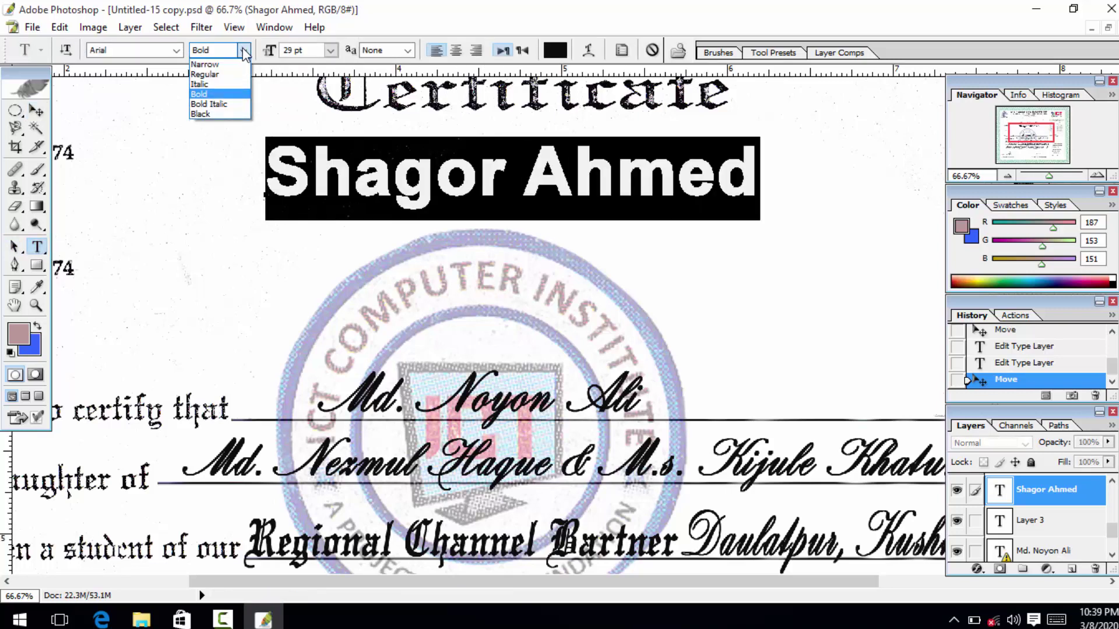
left_click(242, 86)
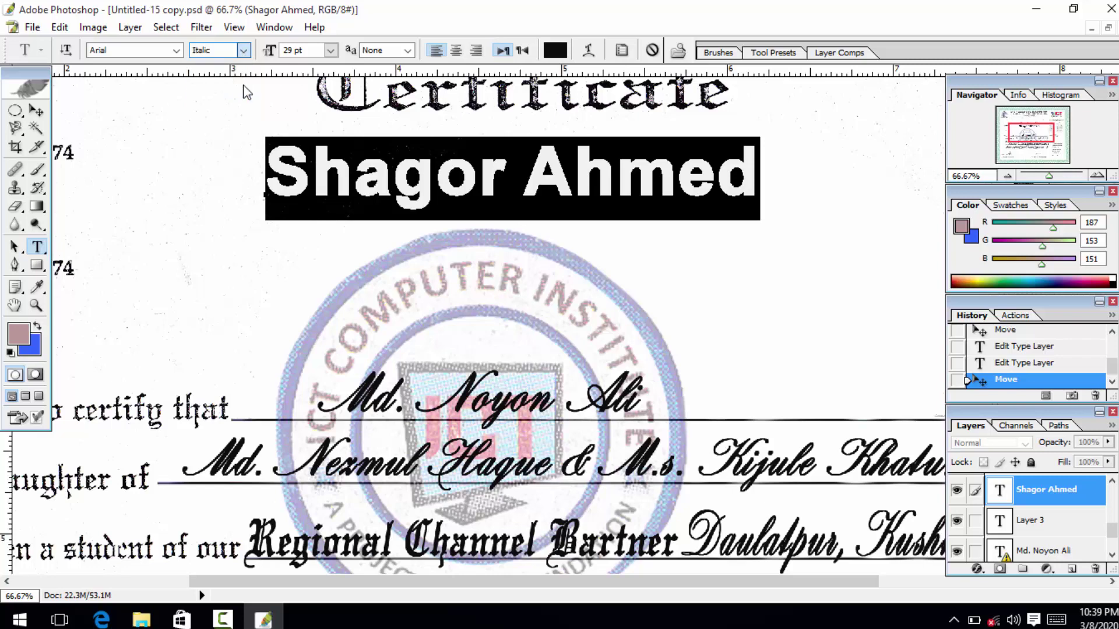
Reselect the whole name line, commit the edit, and select the Background layer.
left_click(324, 175)
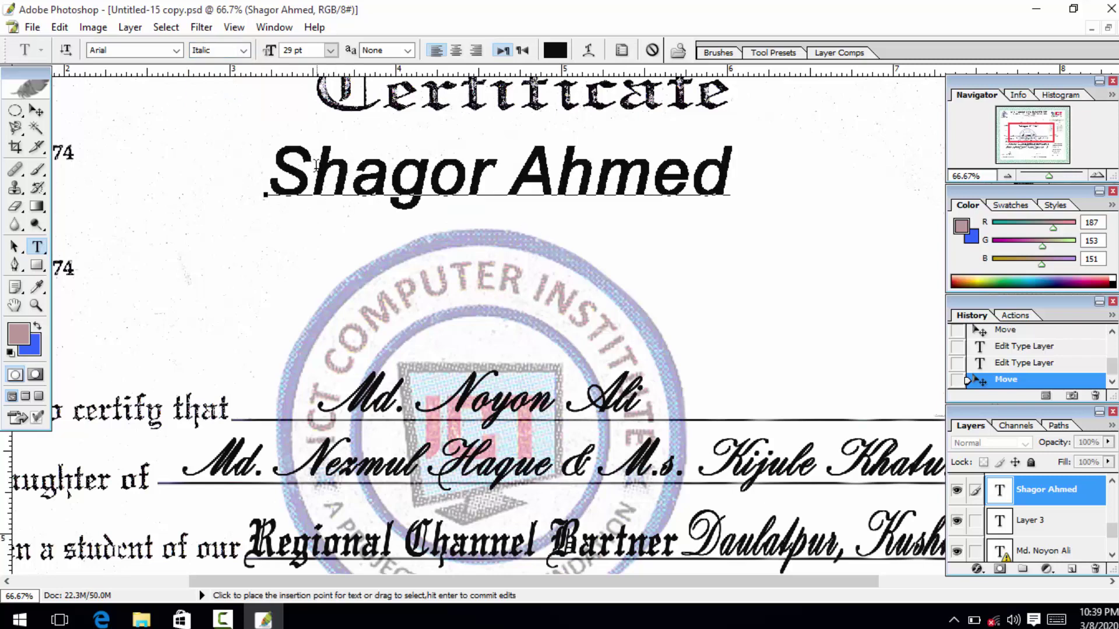
left_click_drag(266, 175, 759, 212)
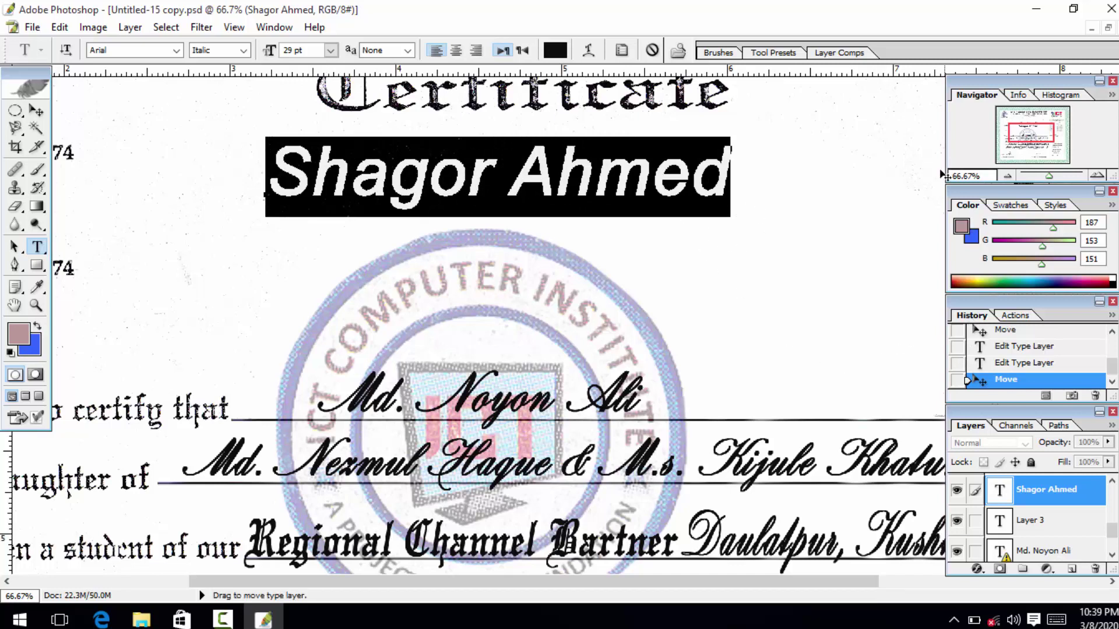
left_click(36, 111)
left_click(73, 118)
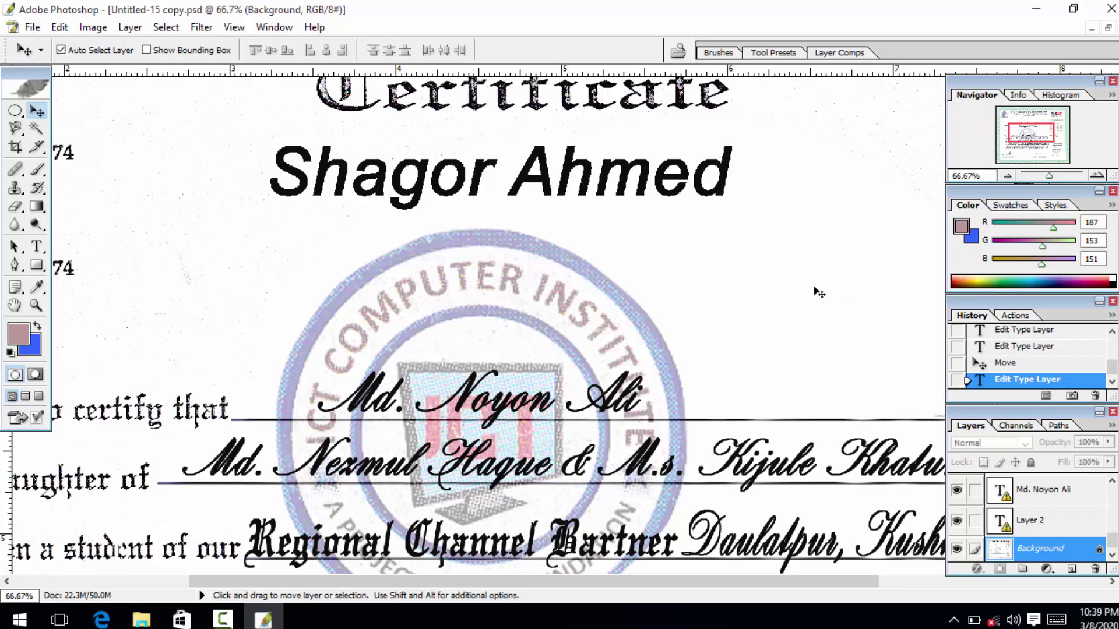
left_click(278, 28)
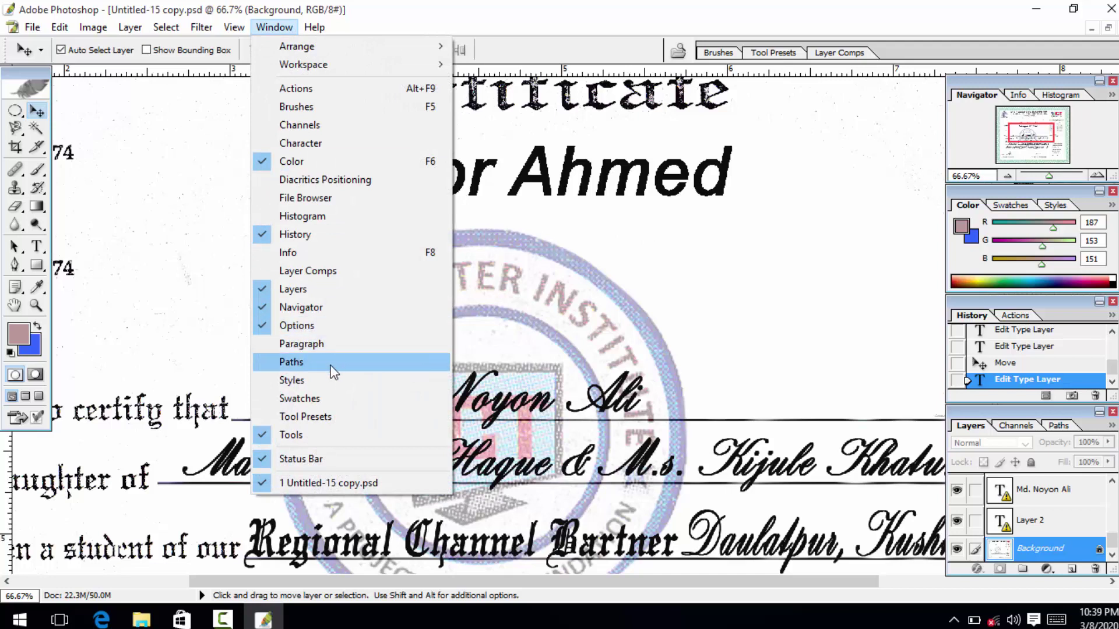
Show the Character panel and change the font to Arial Rounded MT Bold.
left_click(333, 345)
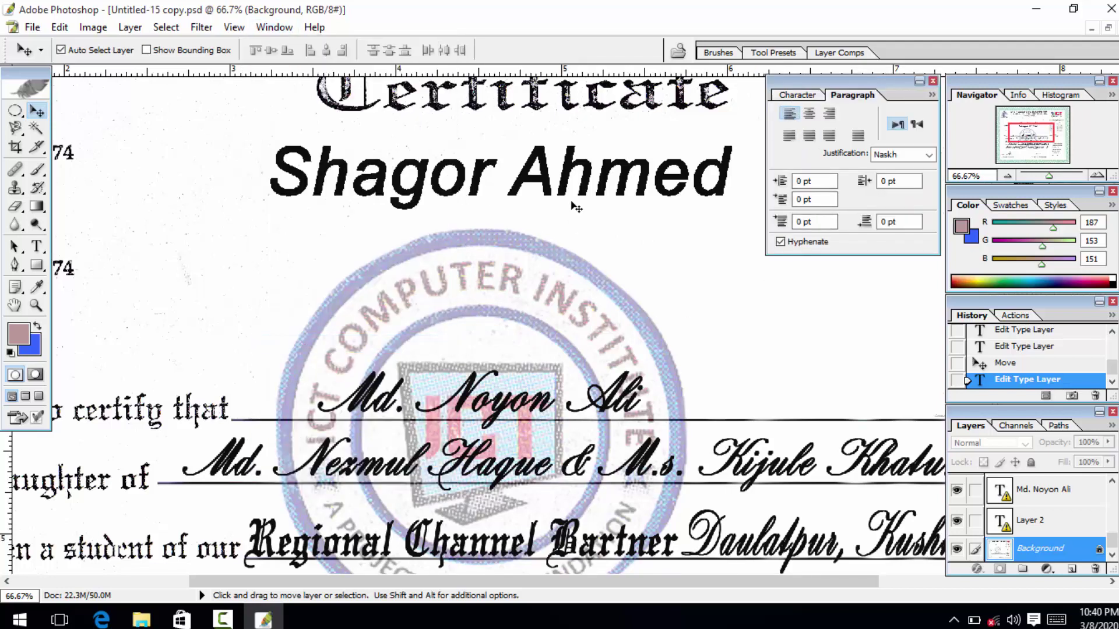
left_click(781, 98)
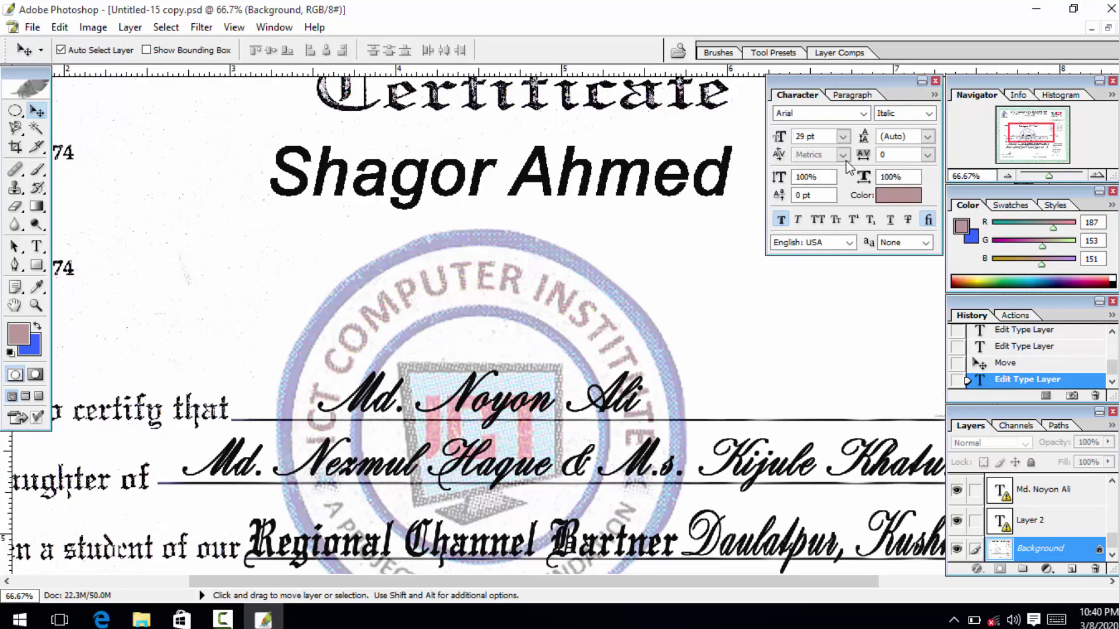
left_click(862, 113)
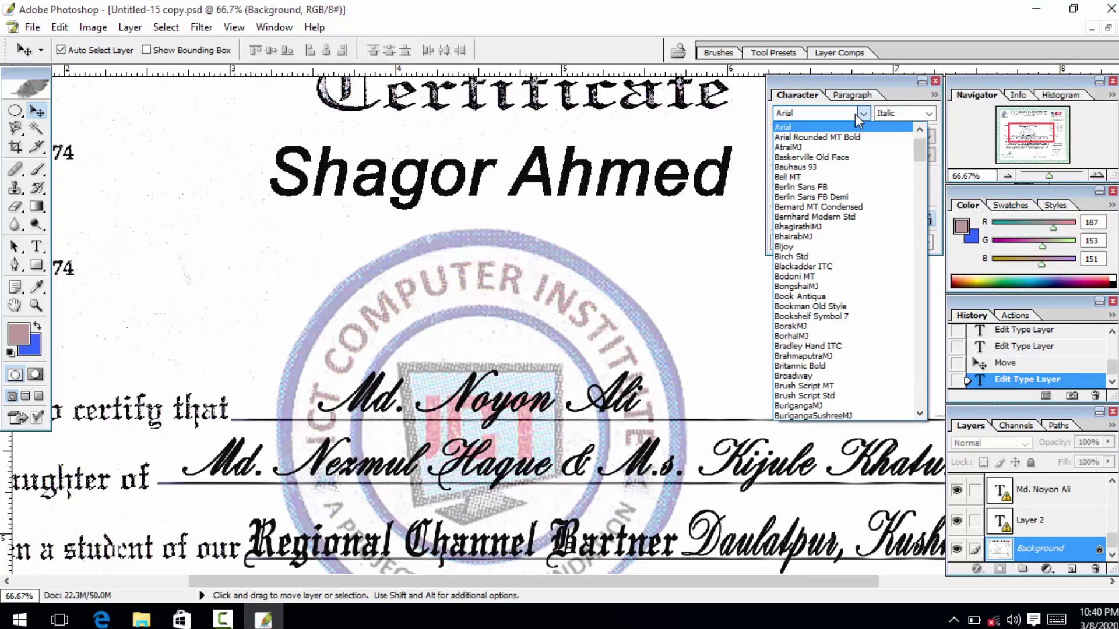
left_click(839, 137)
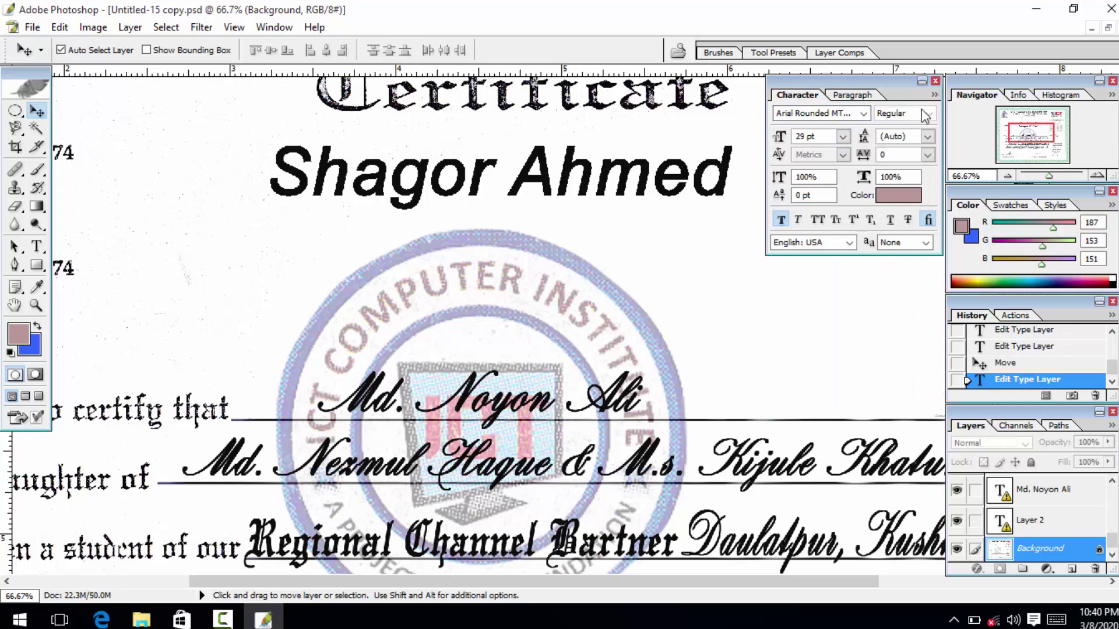
left_click(845, 115)
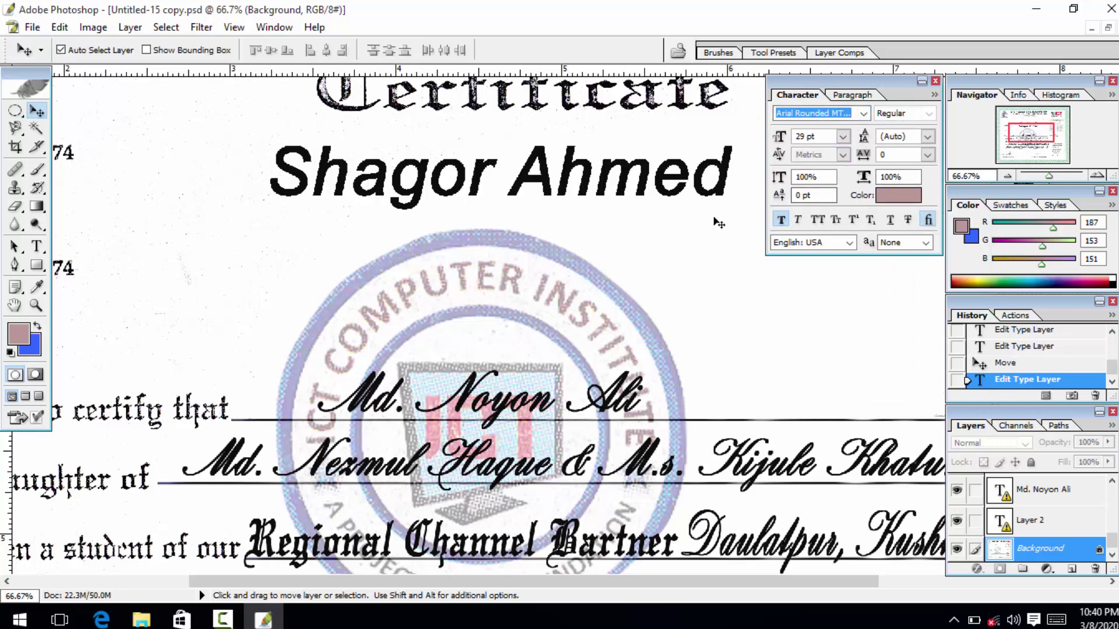
Dismiss the locked-layer alert and select the entire name line with the Type tool.
left_click(449, 173)
left_click(543, 241)
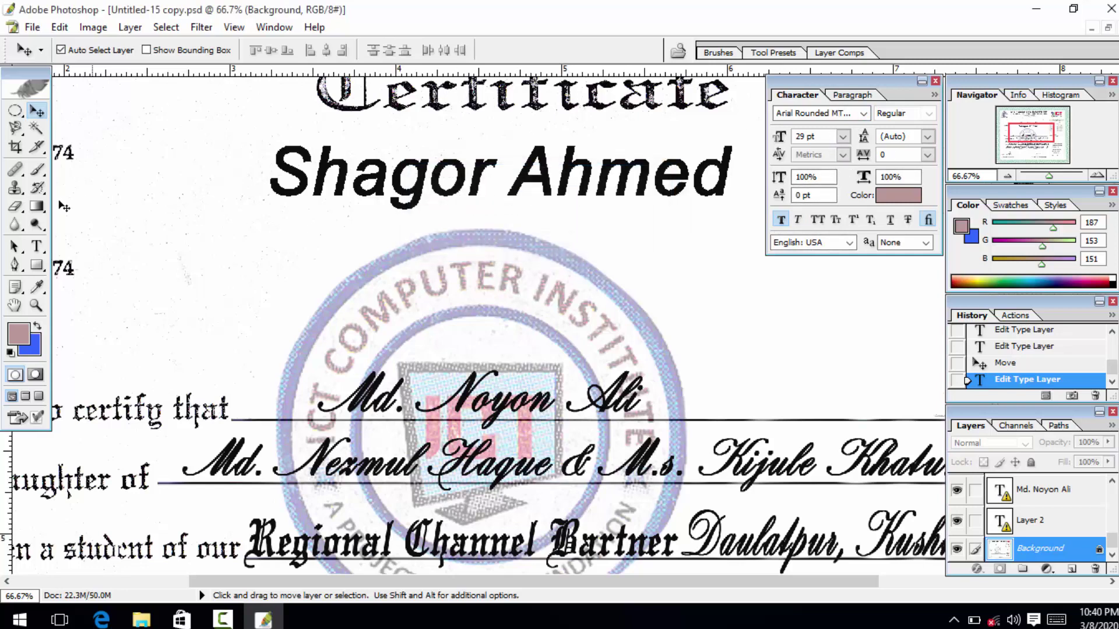
left_click(36, 246)
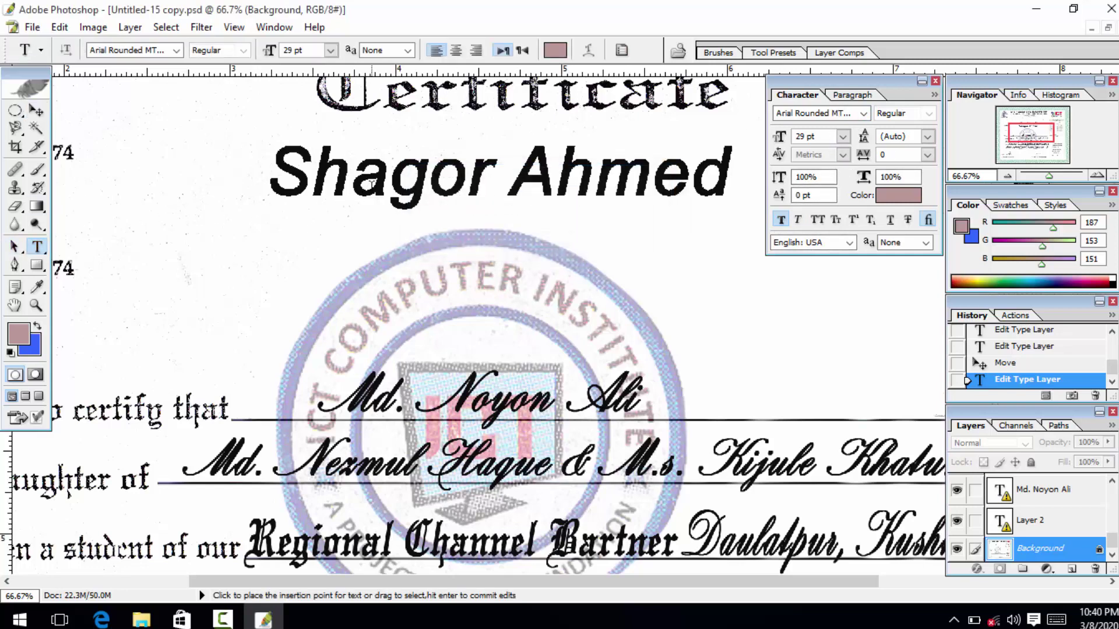
triple_click(357, 197)
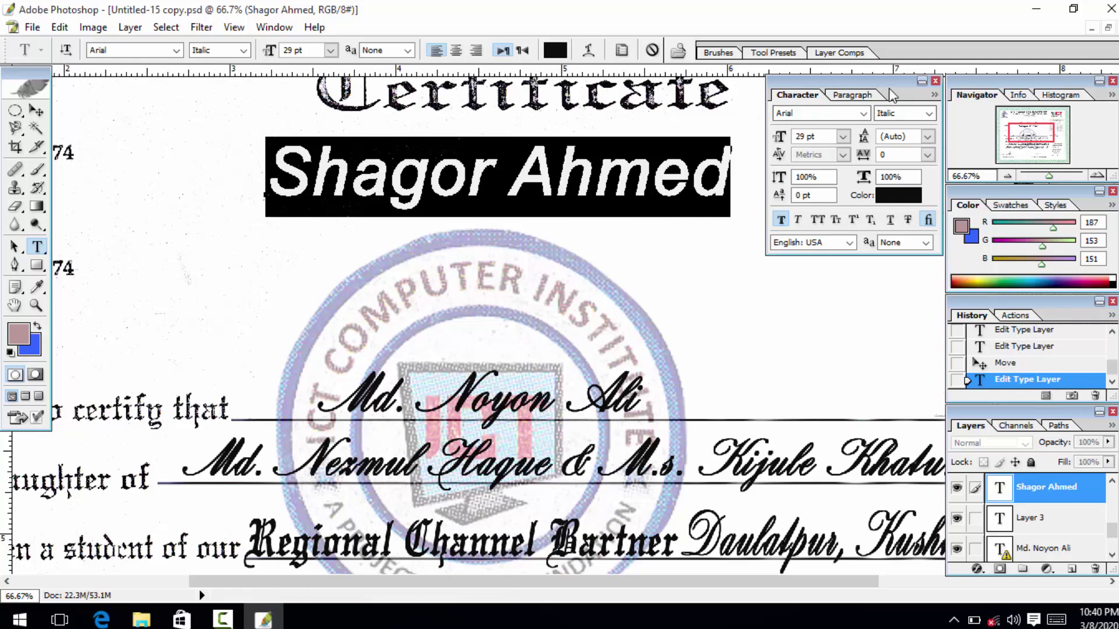
left_click(938, 97)
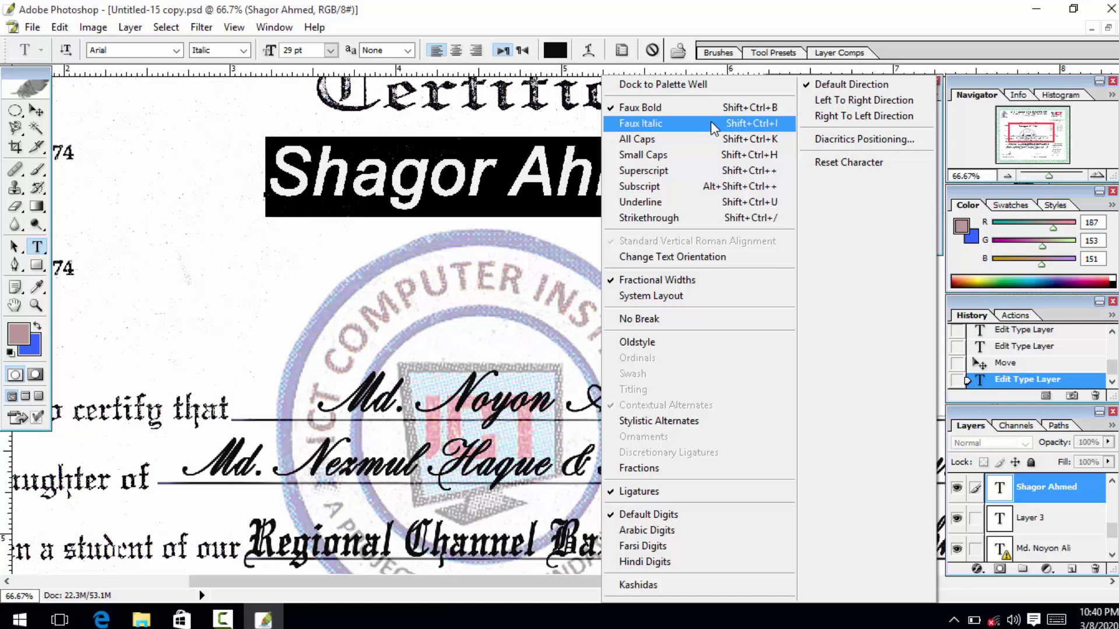
left_click(712, 111)
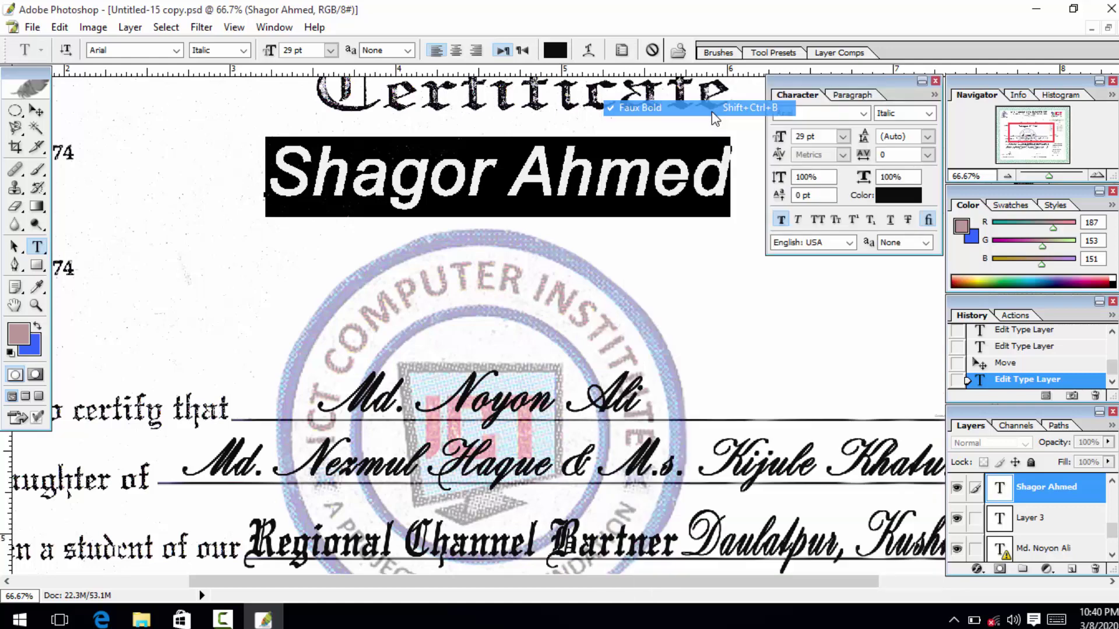
left_click(497, 175)
left_click_drag(267, 175, 348, 175)
key("ctrl+a")
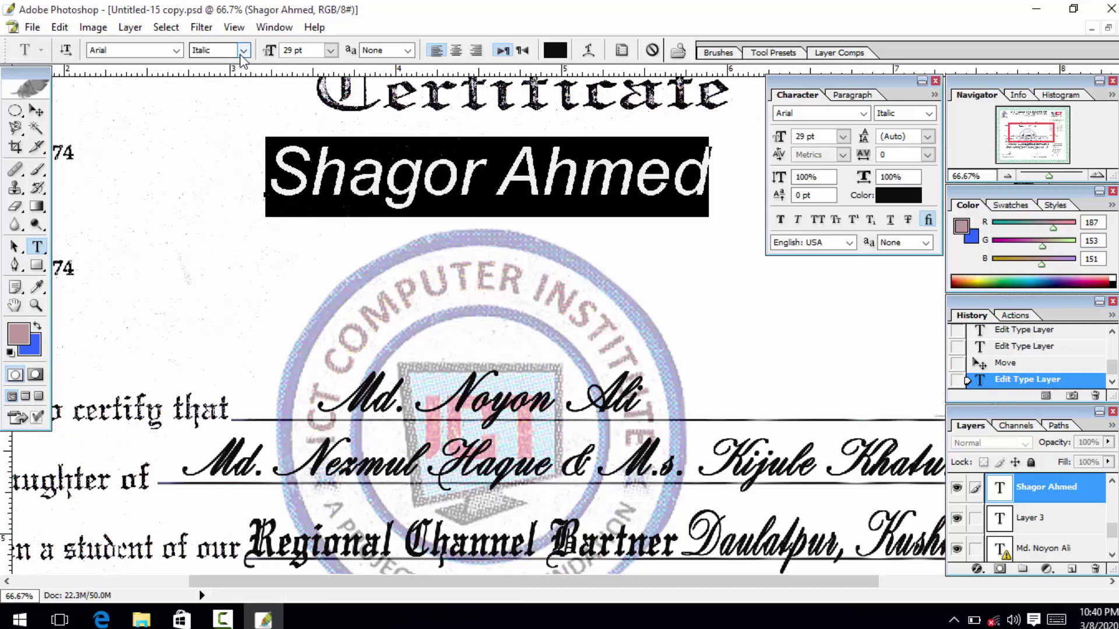
left_click(243, 50)
left_click(227, 98)
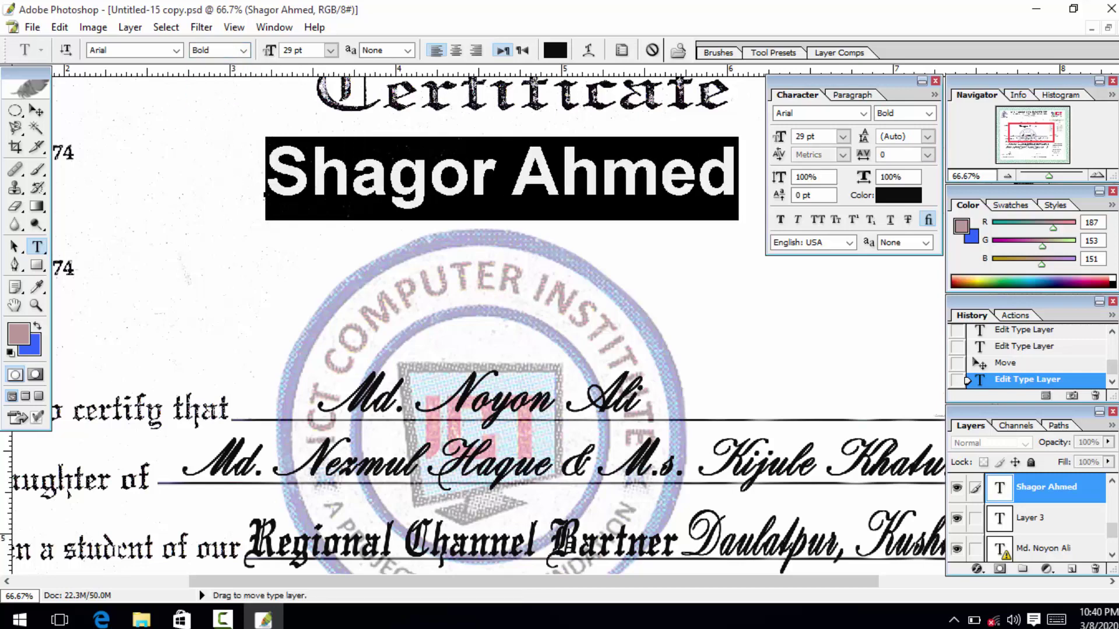
Reselect the name line and apply Faux Bold and Faux Italic to it.
left_click(428, 178)
triple_click(387, 178)
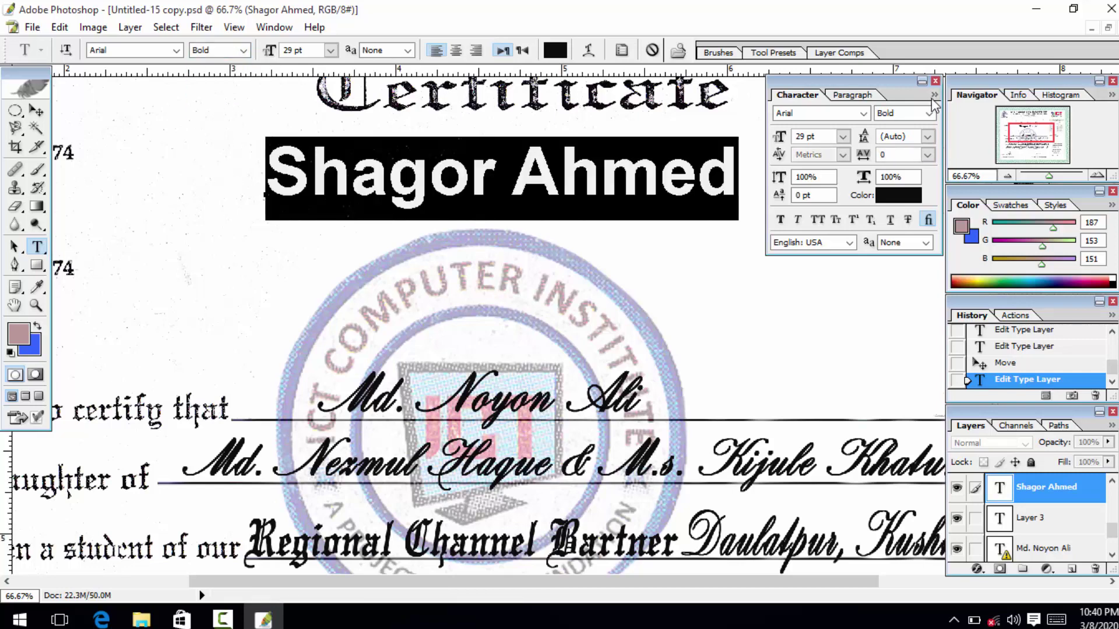
left_click(933, 98)
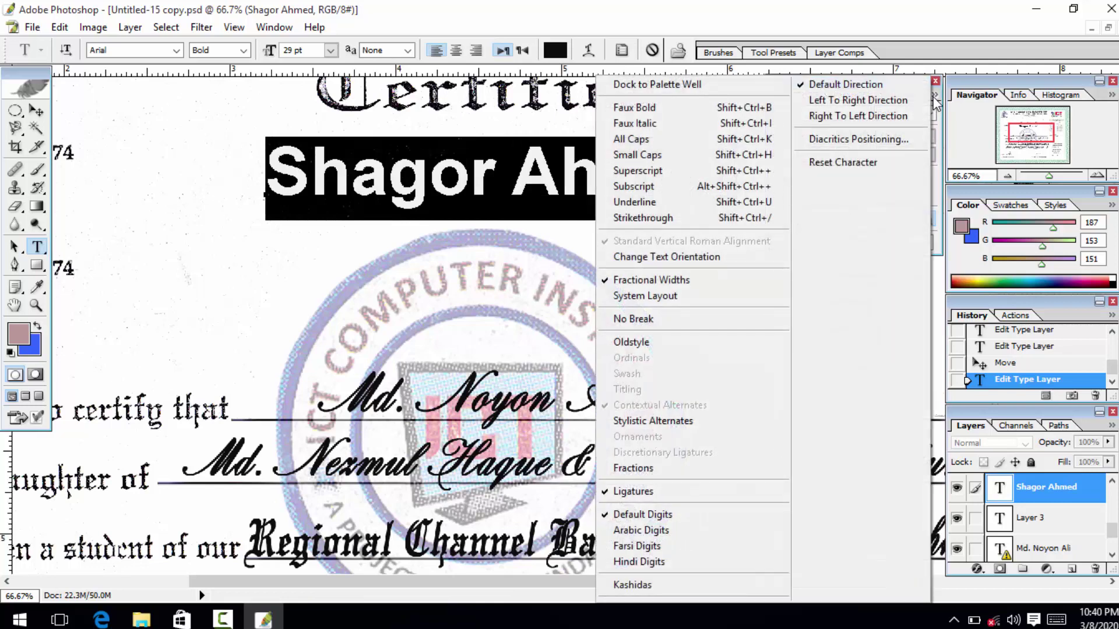
left_click(758, 108)
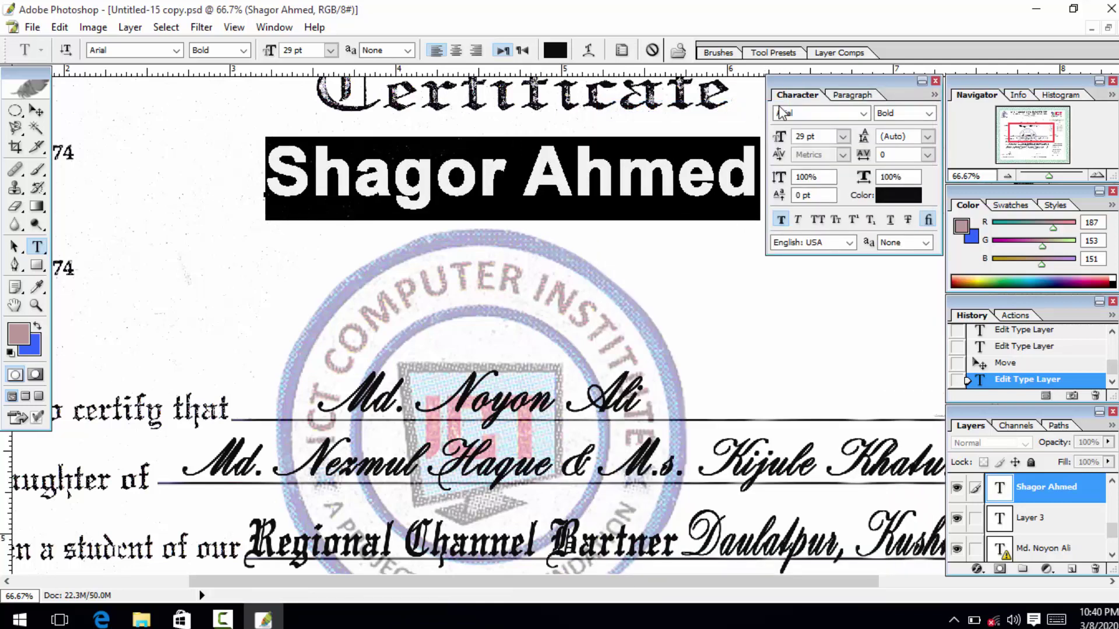
left_click(934, 95)
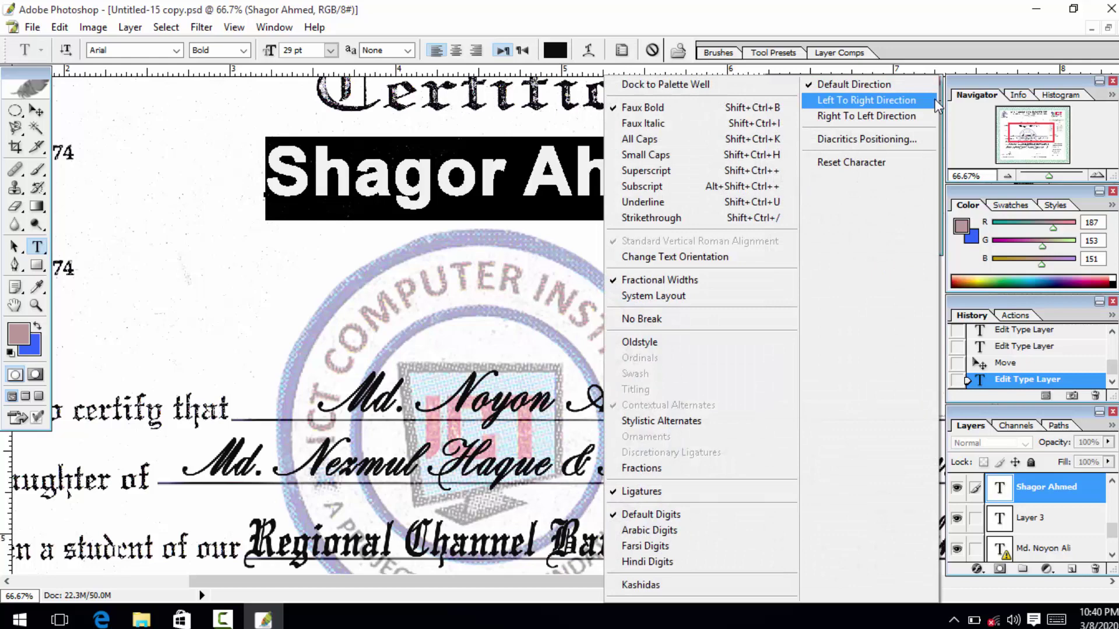
left_click(735, 124)
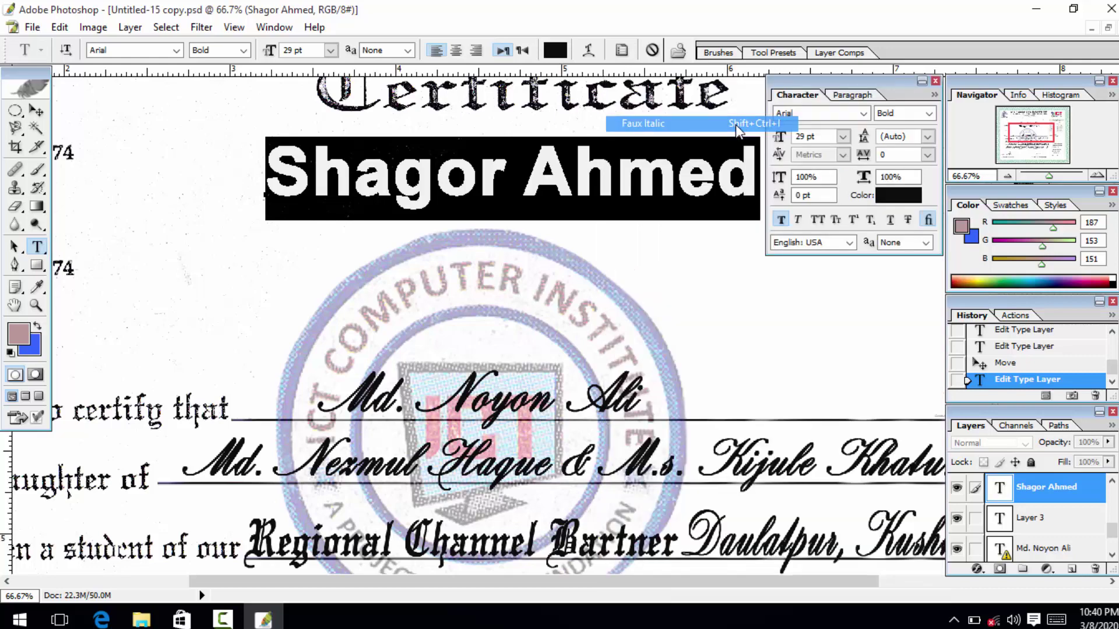
left_click(935, 96)
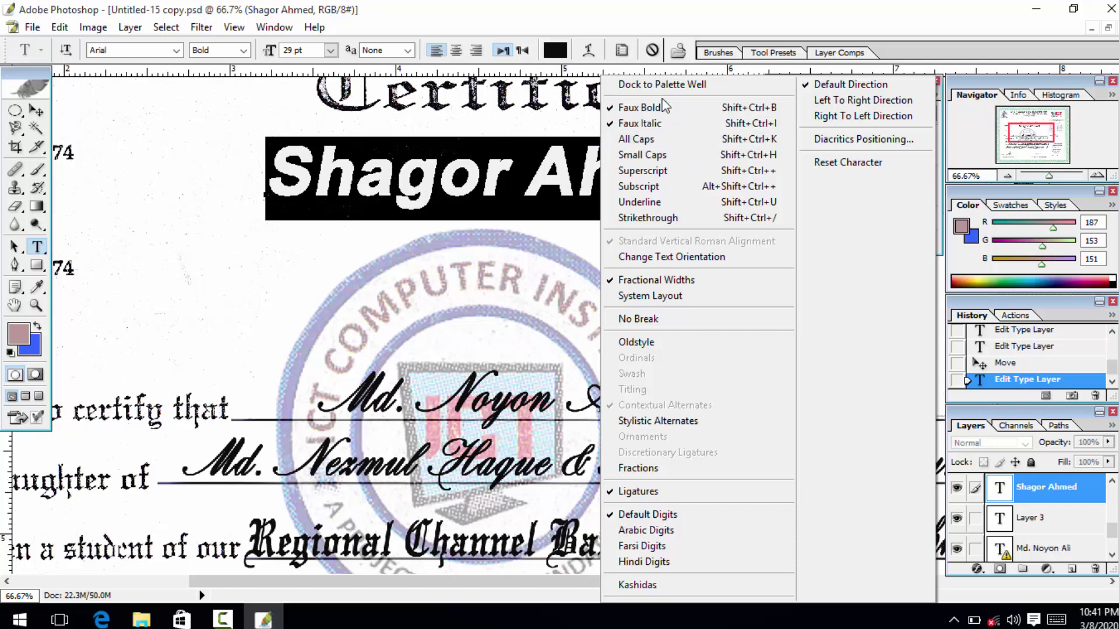
Try All Caps, Small Caps, Superscript and Subscript on the name line.
left_click(660, 139)
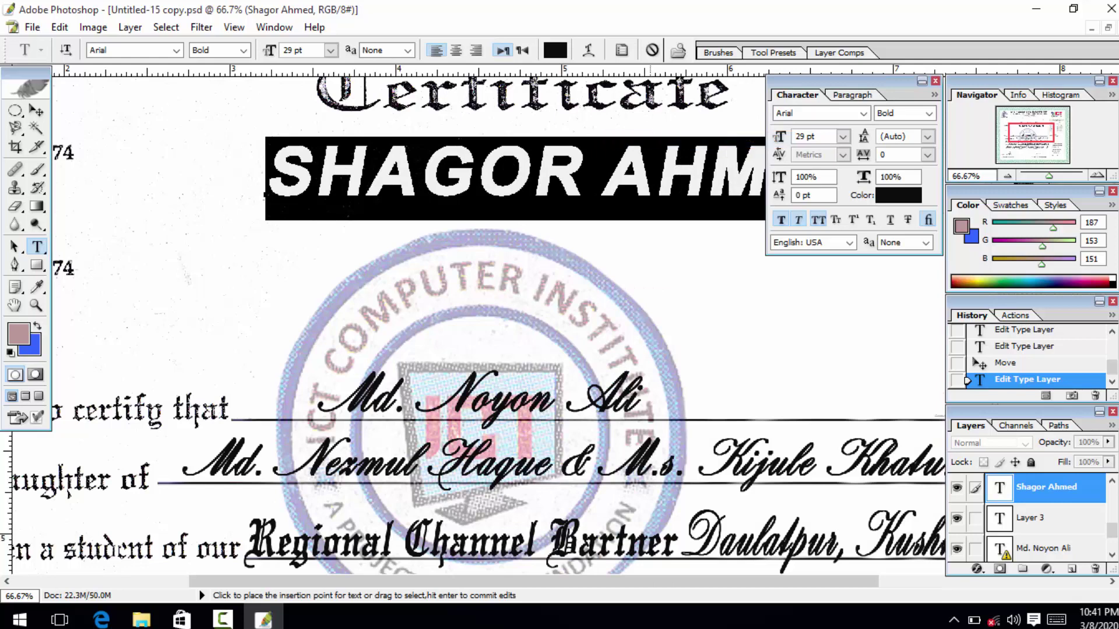
left_click(933, 97)
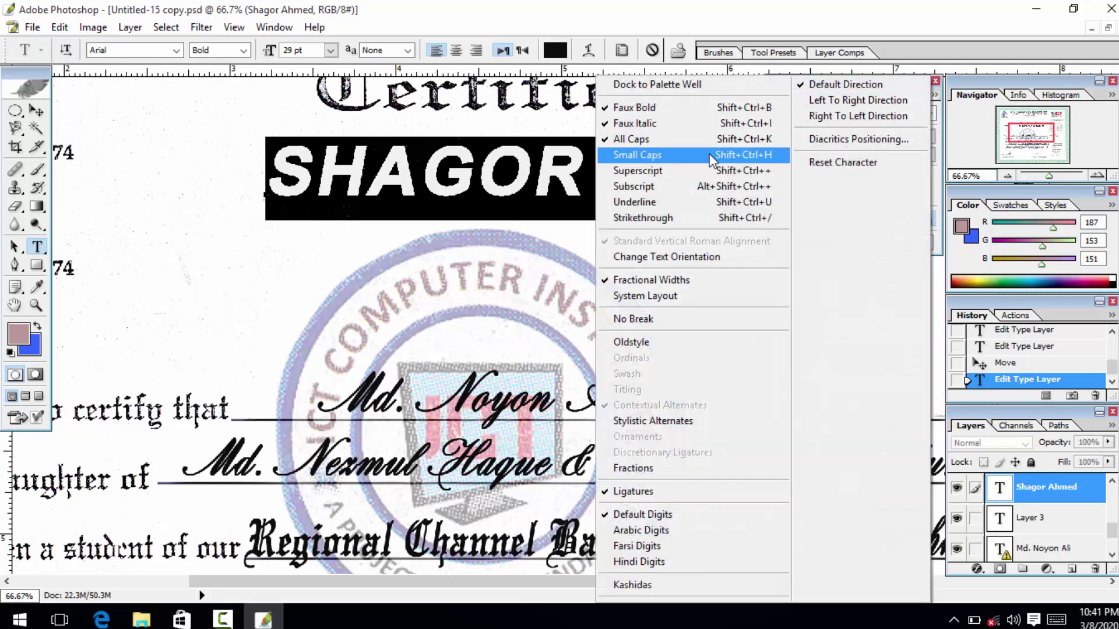
left_click(709, 154)
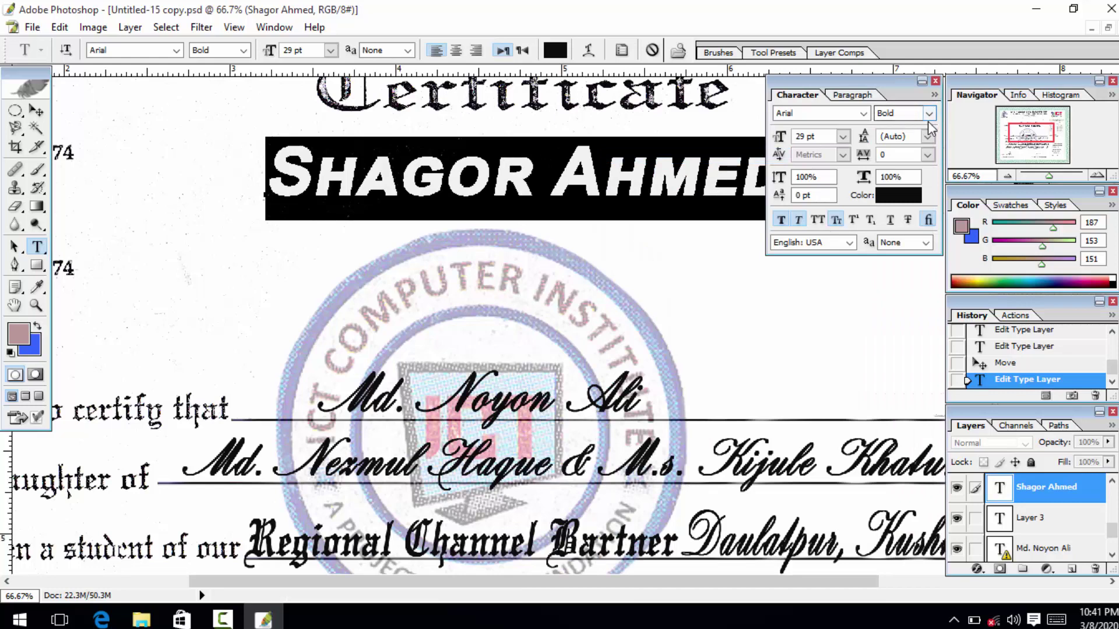
left_click(935, 96)
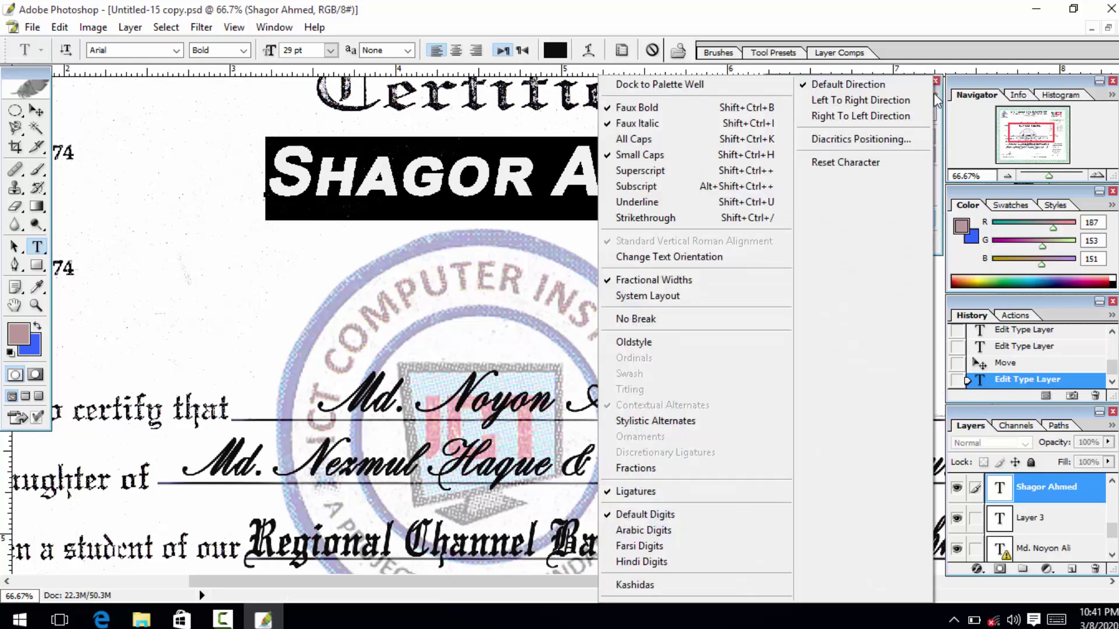
left_click(750, 169)
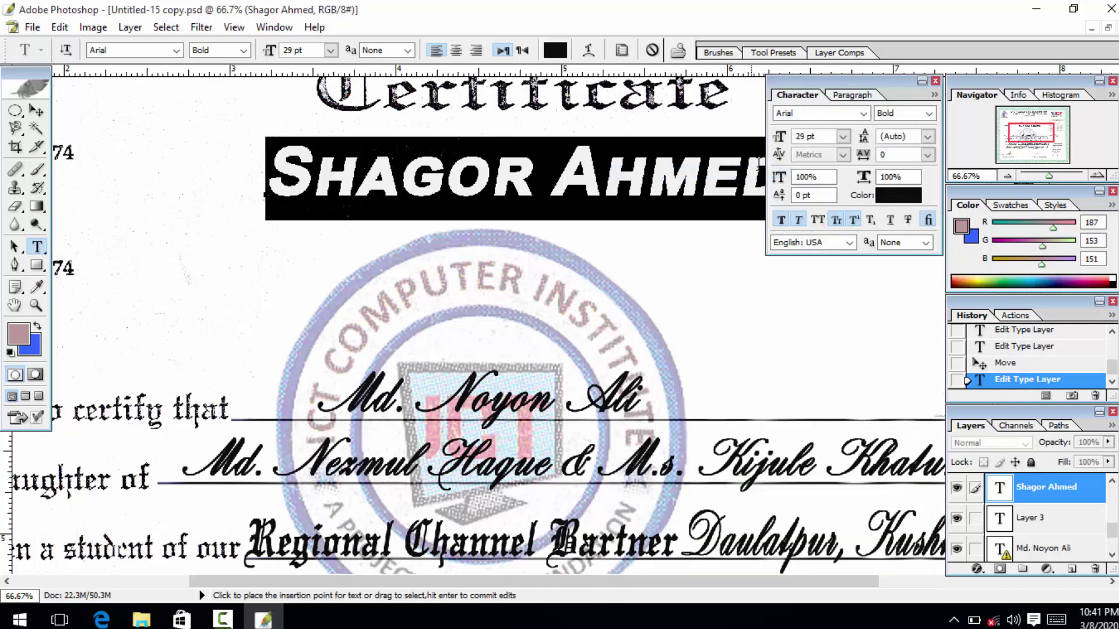
left_click(935, 95)
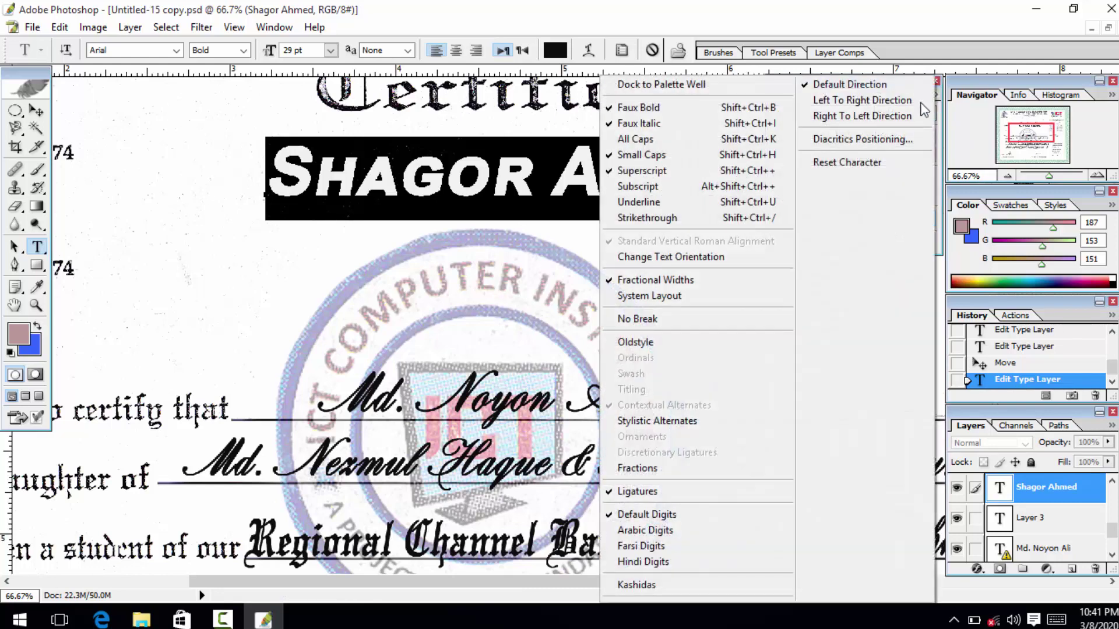
left_click(658, 193)
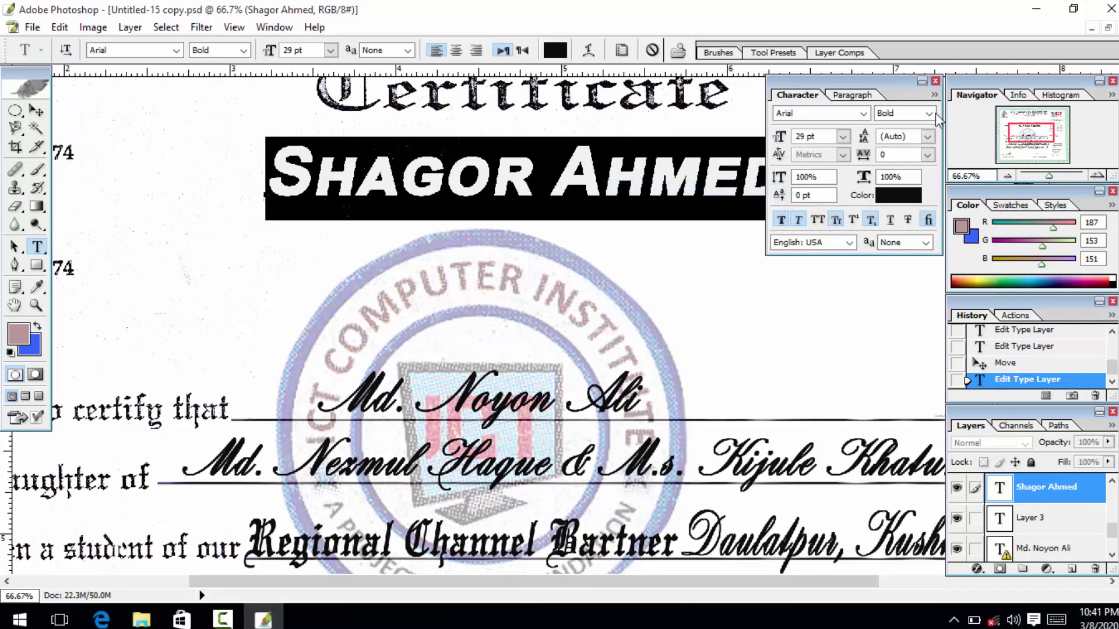
Apply Underline and Strikethrough to the name, then remove both again.
left_click(935, 95)
left_click(653, 202)
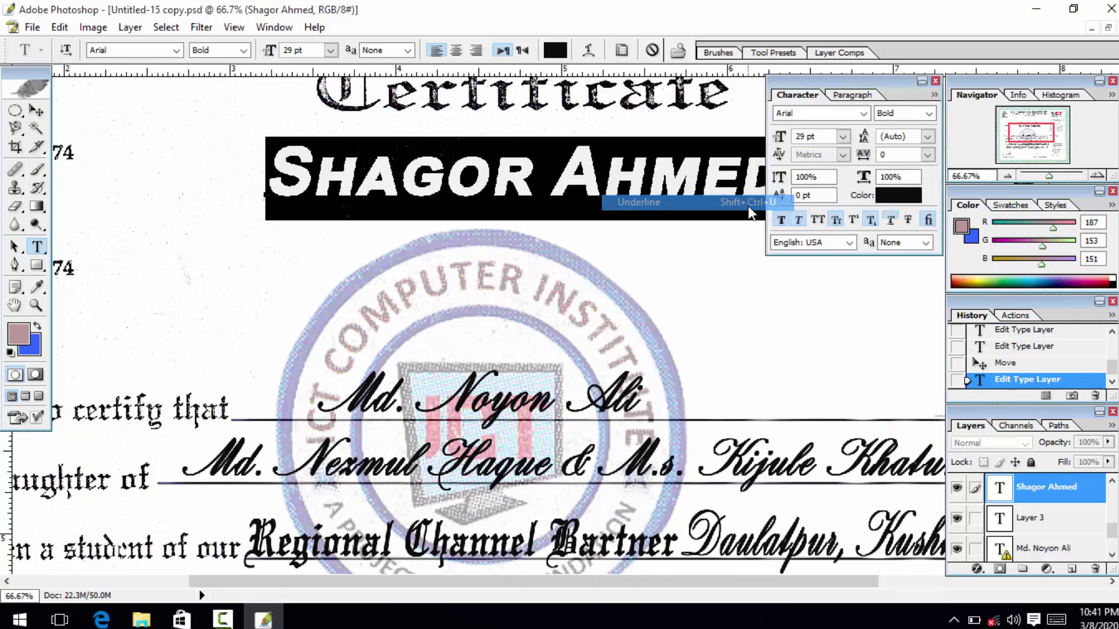
left_click(935, 95)
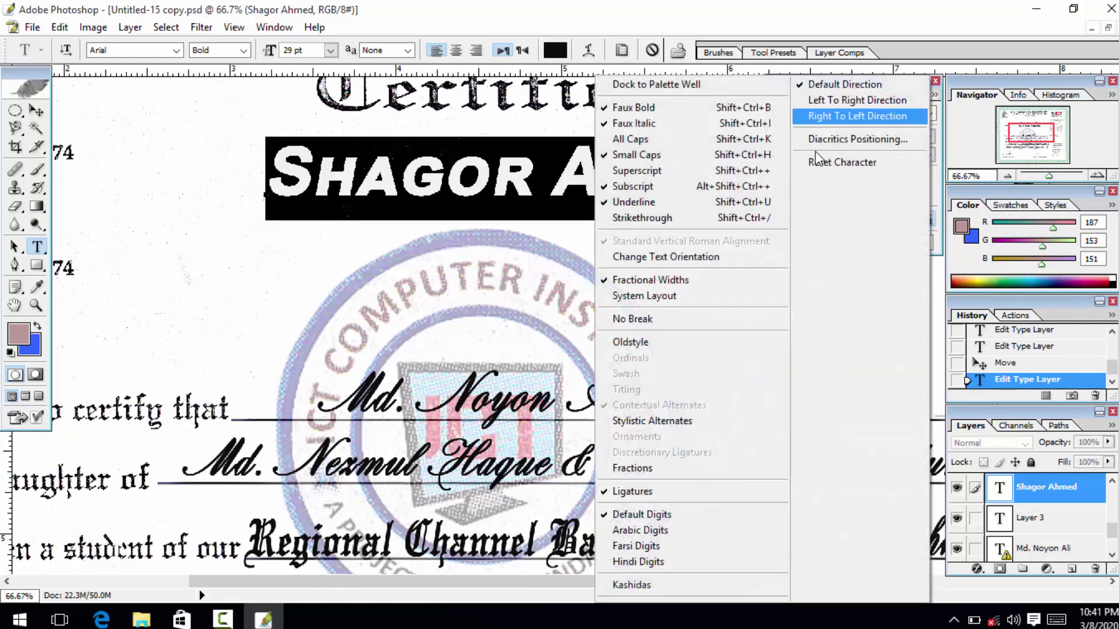
left_click(716, 213)
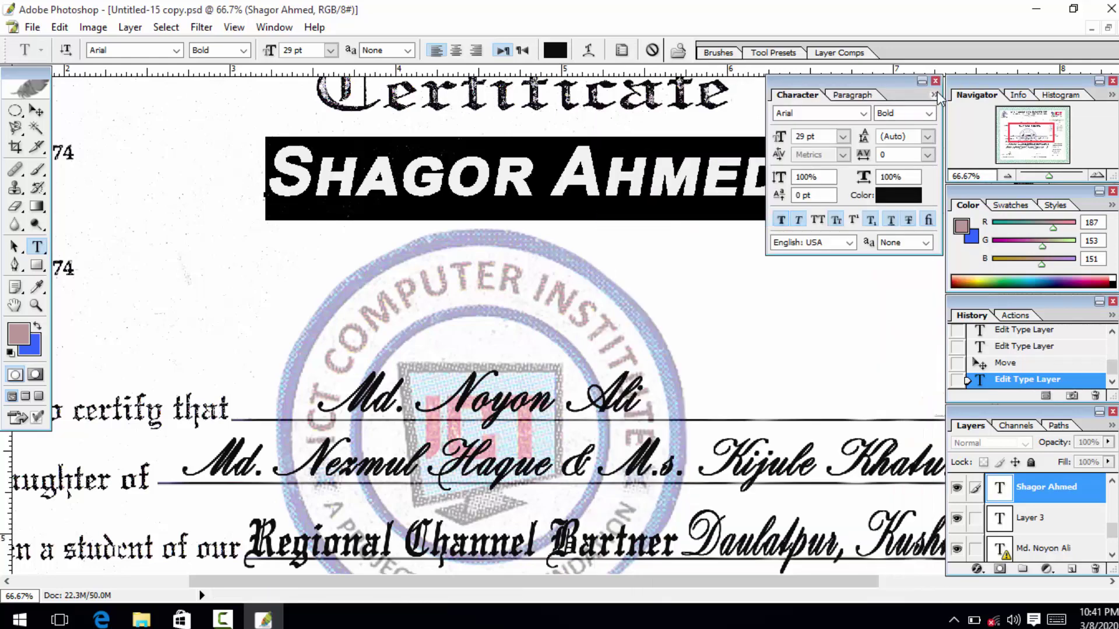
left_click(935, 95)
left_click(658, 202)
left_click(933, 95)
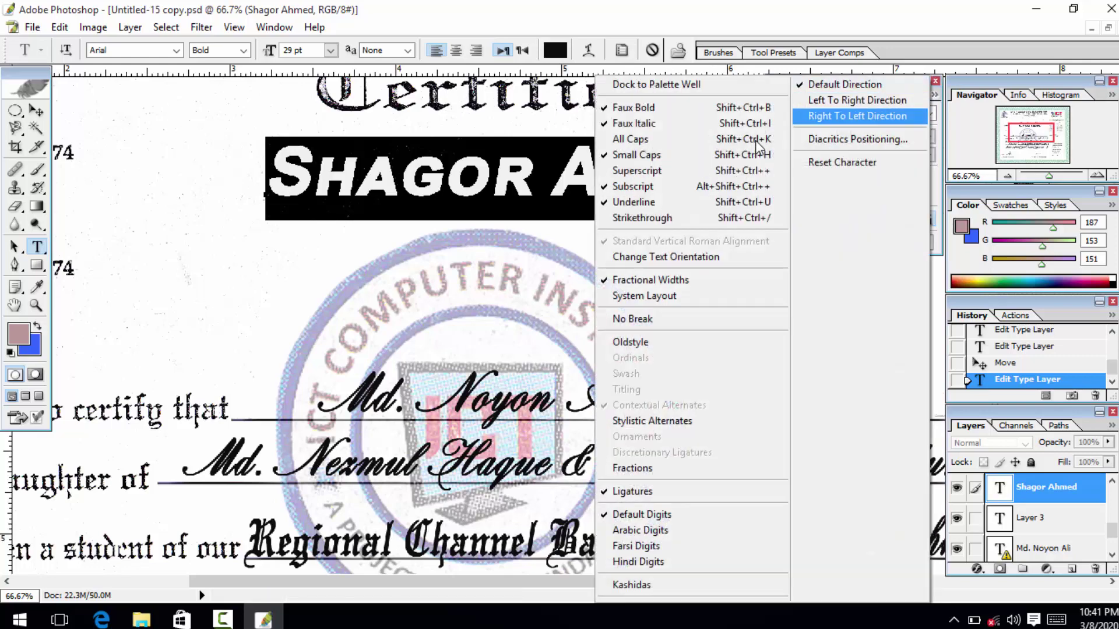
left_click(717, 200)
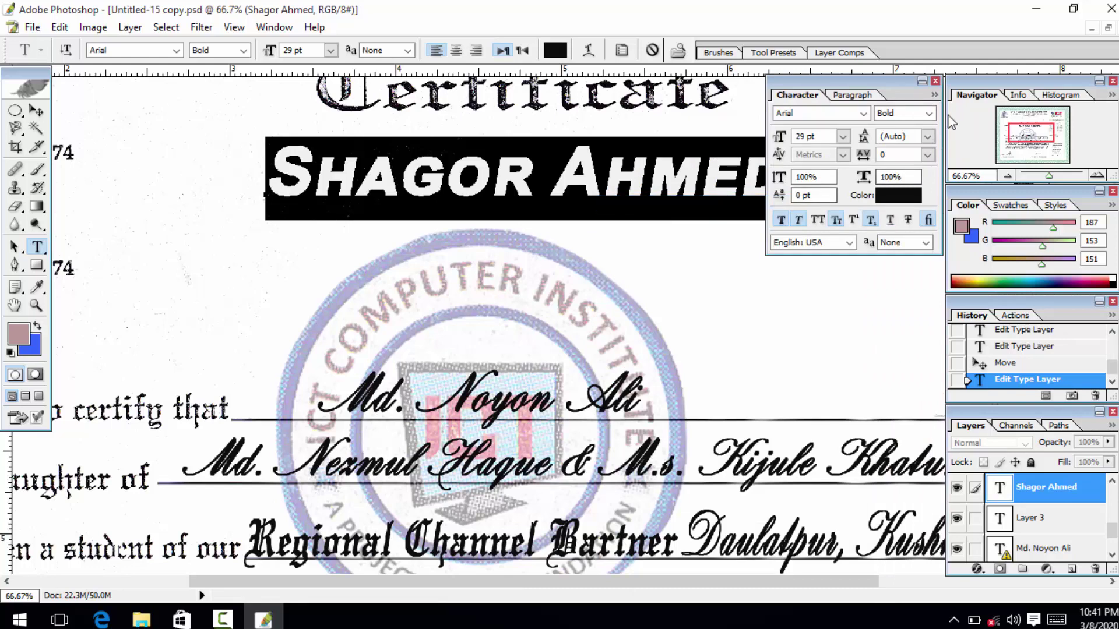
Turn off Subscript and Superscript, and switch the name from Small Caps to All Caps.
left_click(934, 96)
left_click(773, 187)
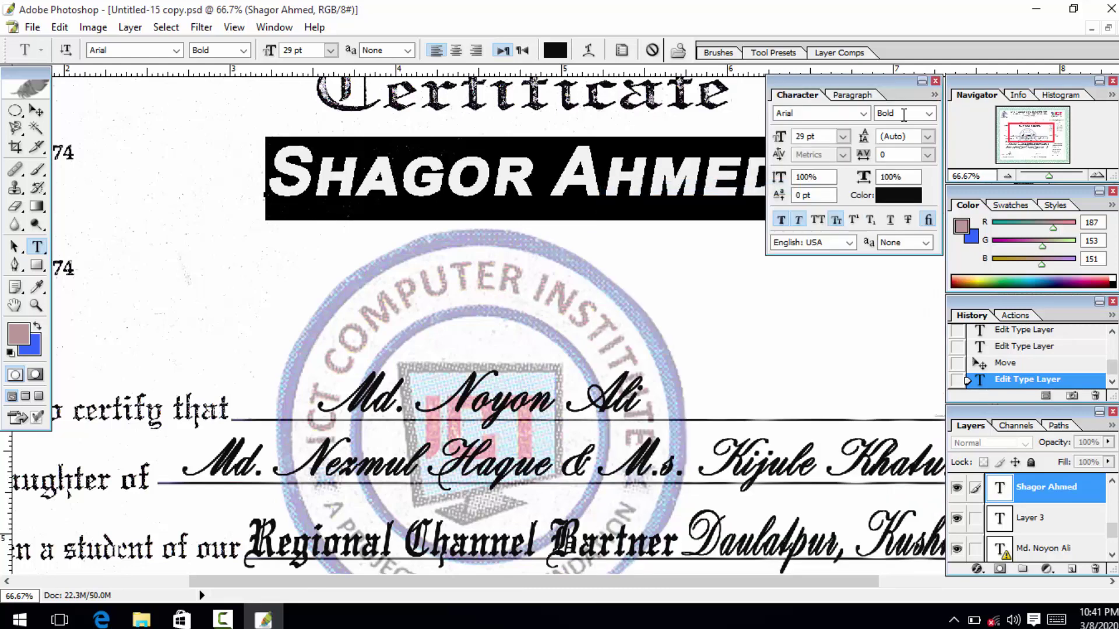
left_click(931, 96)
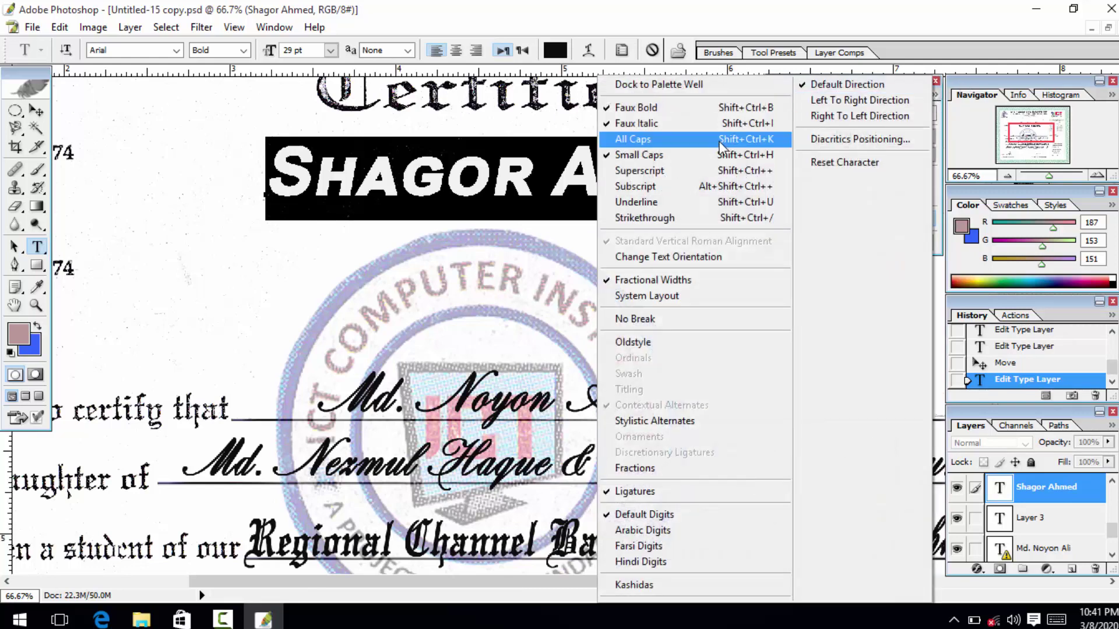
left_click(705, 170)
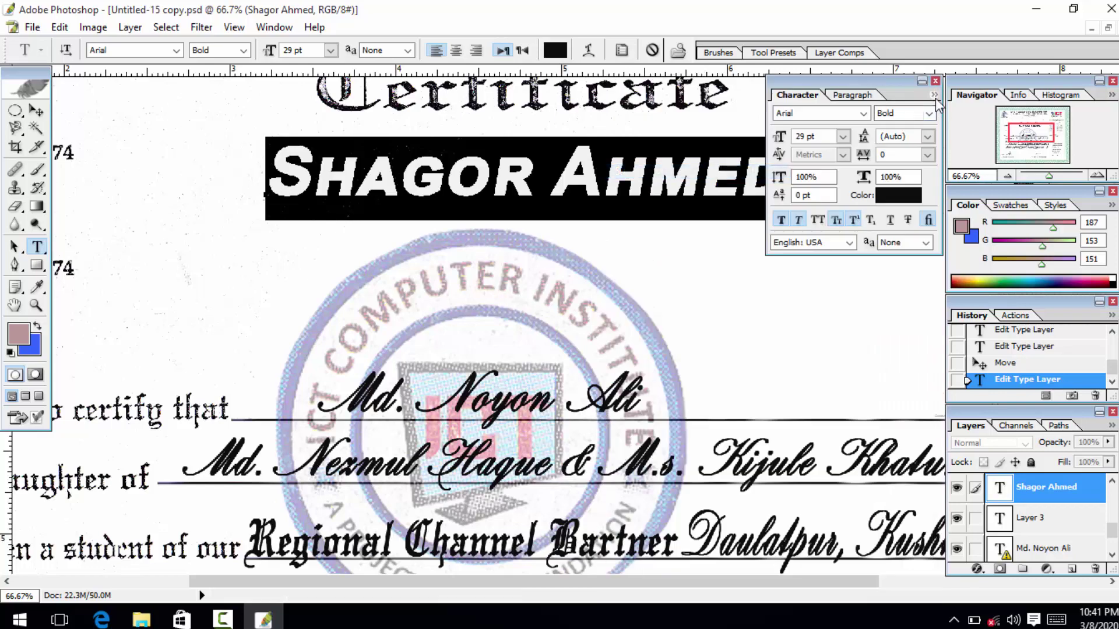
left_click(935, 95)
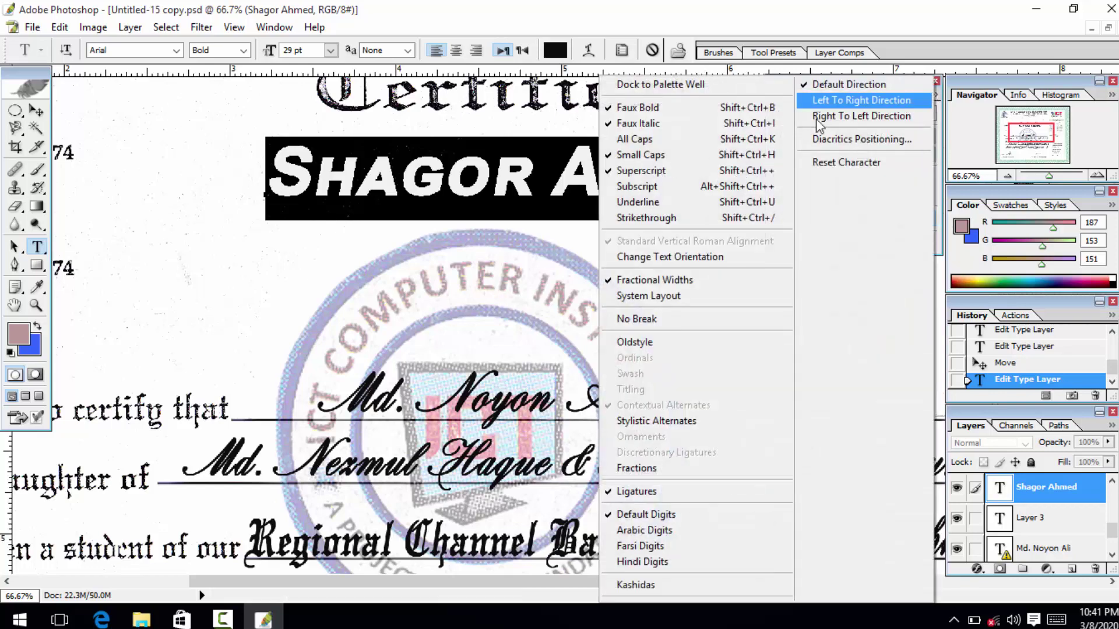
left_click(638, 142)
left_click(552, 170)
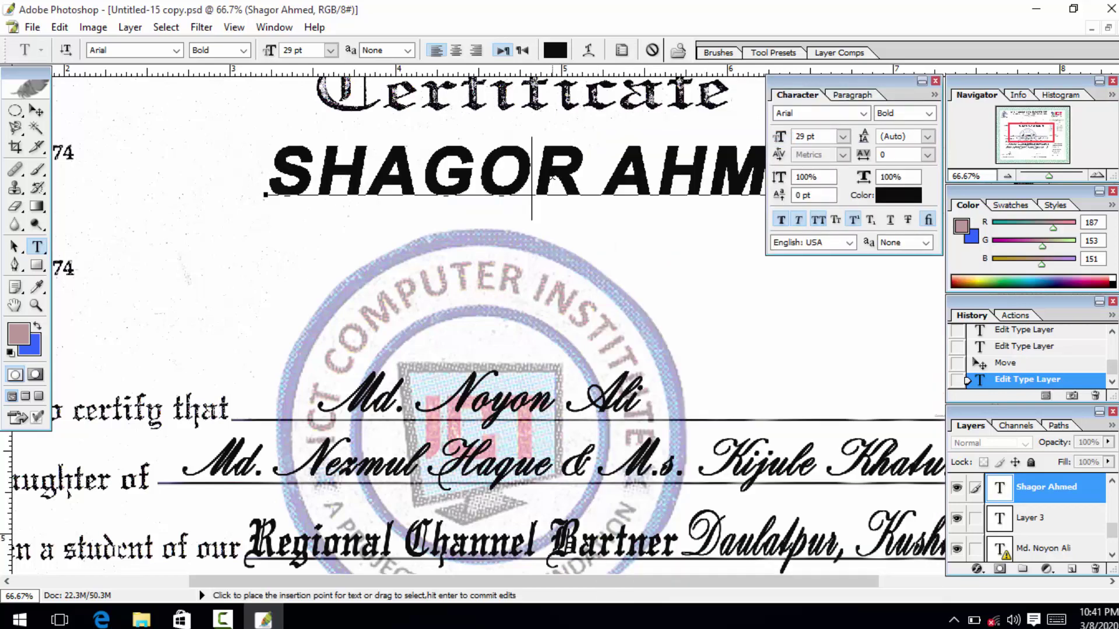
key("ctrl+a")
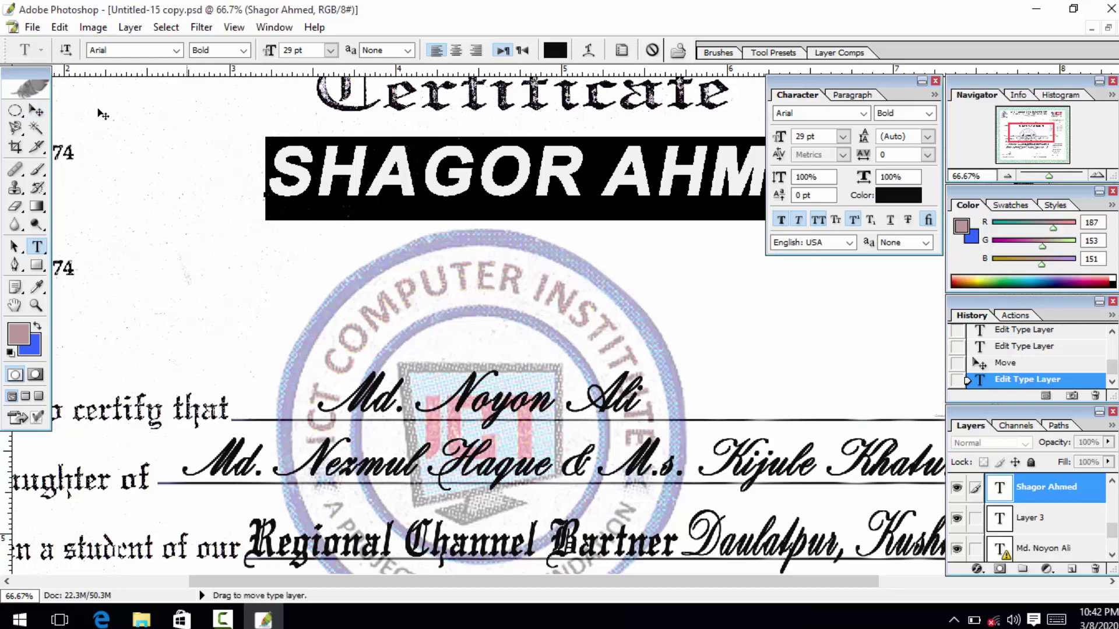
left_click(36, 112)
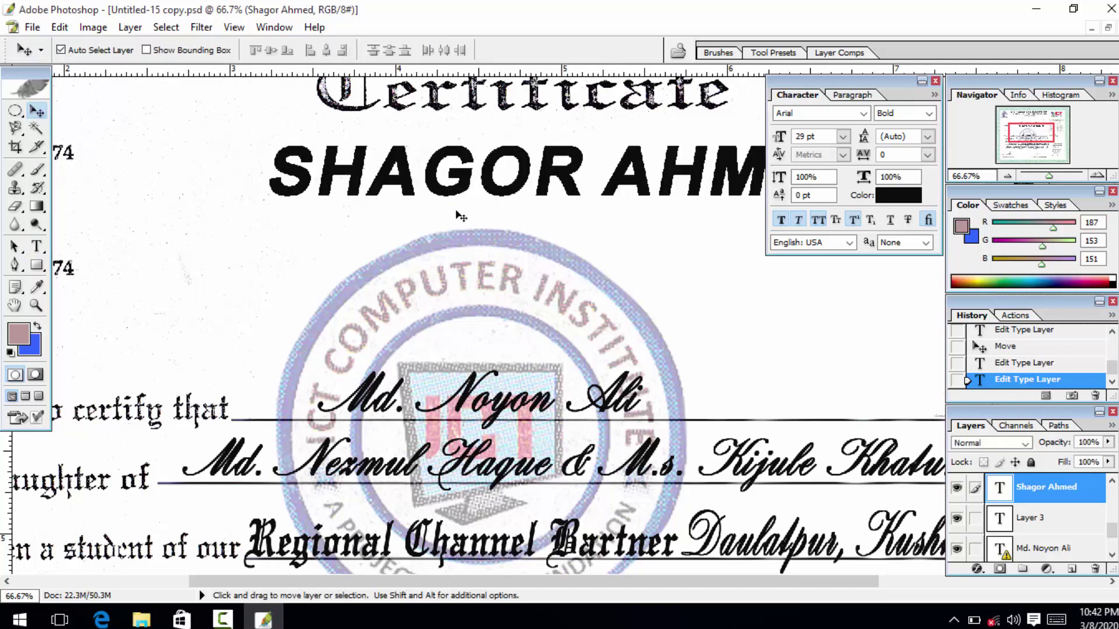
left_click_drag(390, 192, 328, 232)
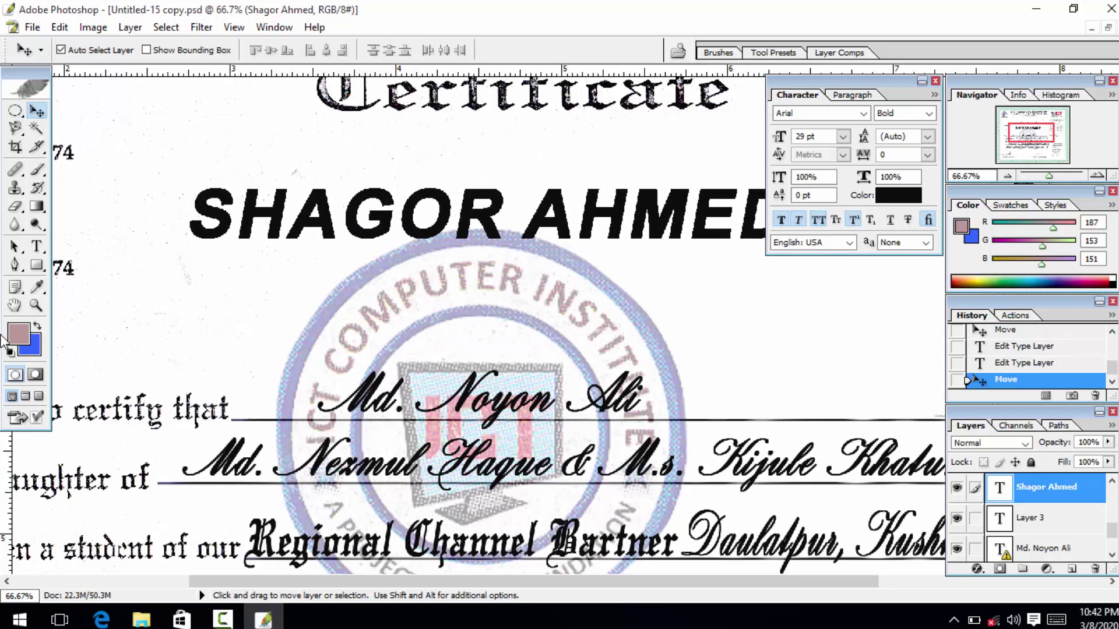